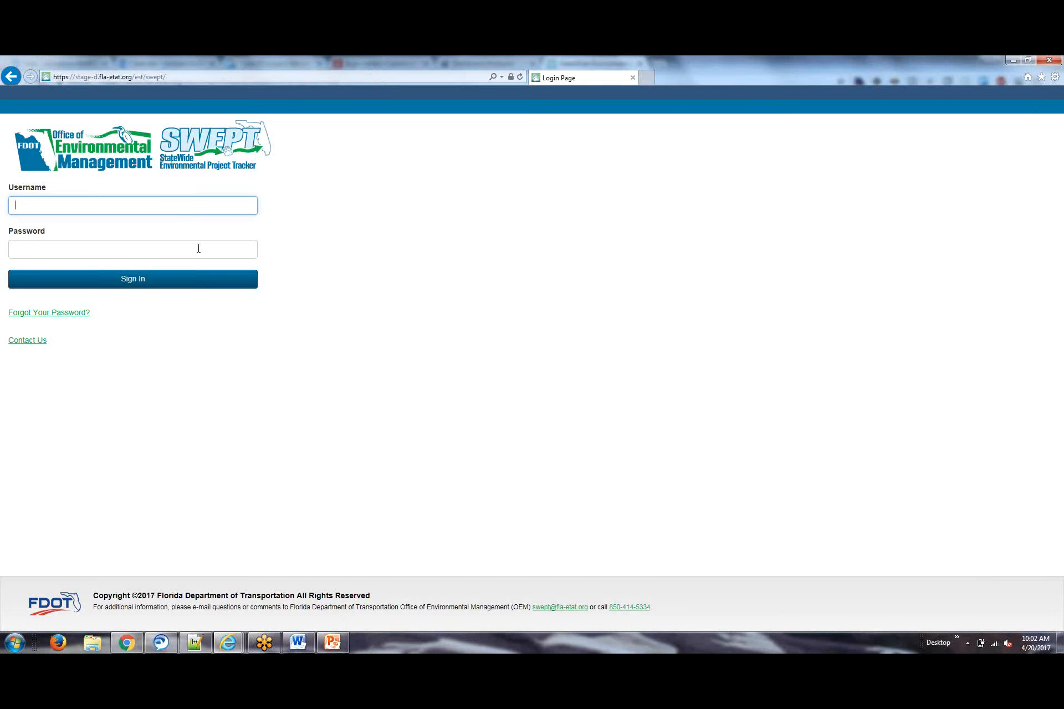
# - View the password reset form and the help desk contact details, and return to the sign-in form
pyautogui.click(52, 319)
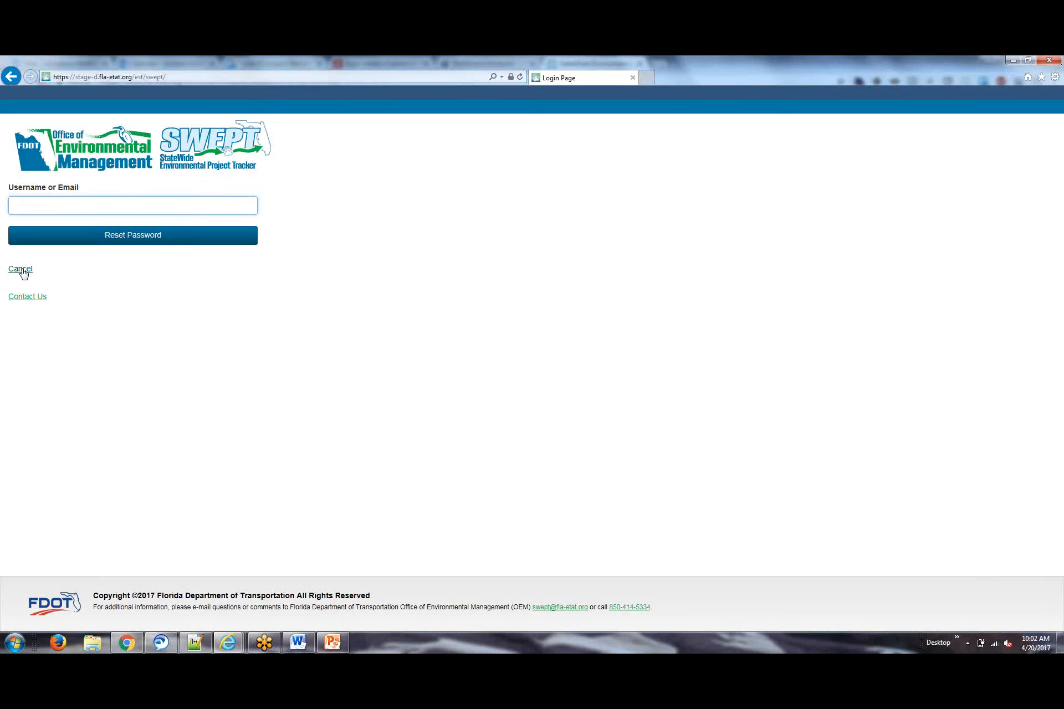
pyautogui.click(34, 302)
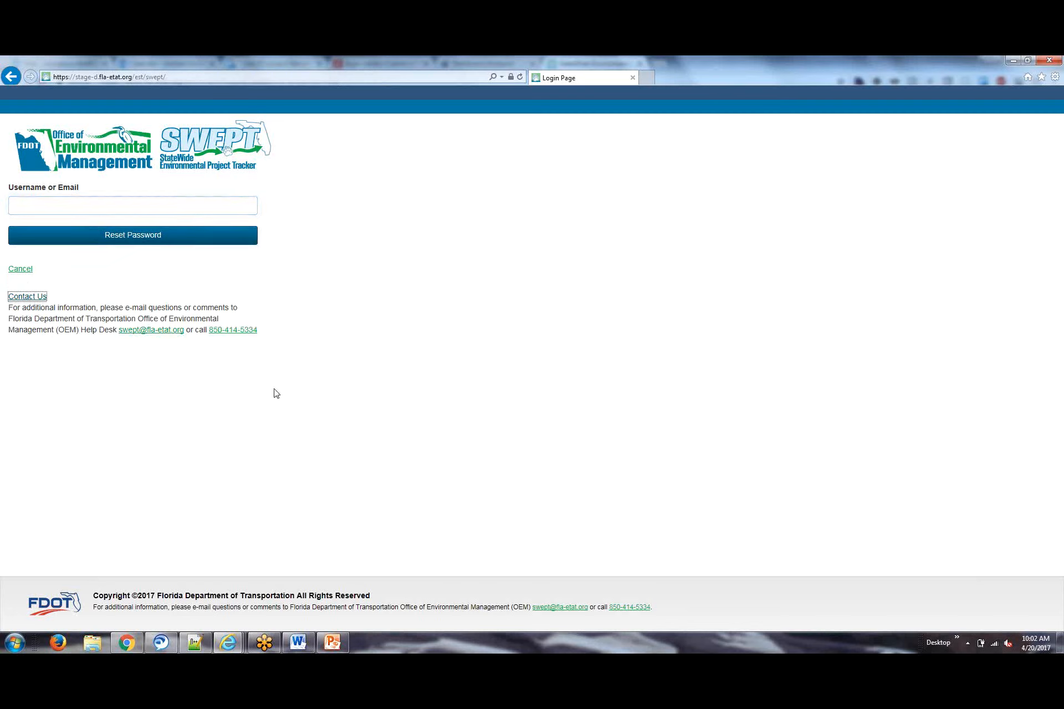
pyautogui.click(28, 273)
pyautogui.click(120, 204)
pyautogui.write('D3.')
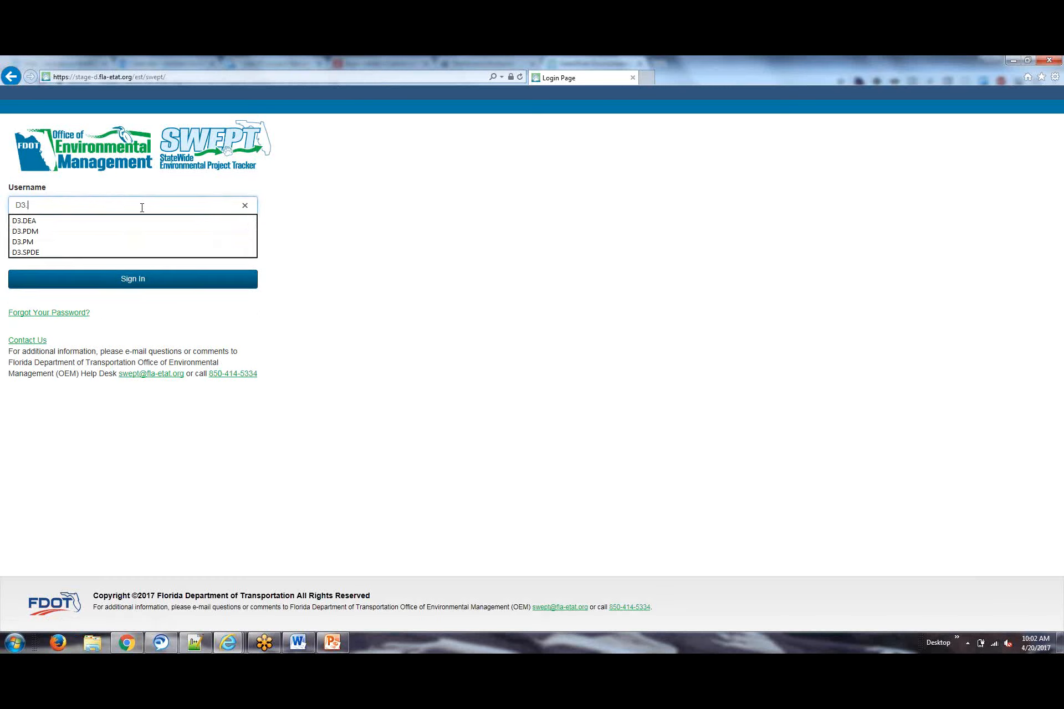
pyautogui.write('DEA')
pyautogui.press('Tab')
pyautogui.write('*******')
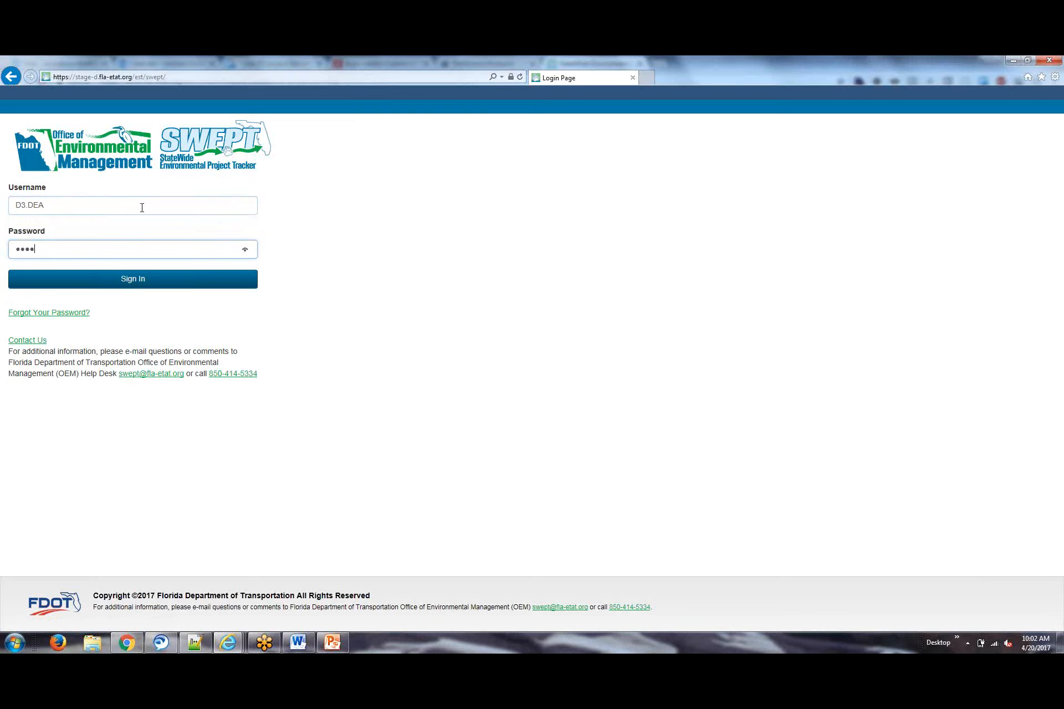
pyautogui.press('Return')
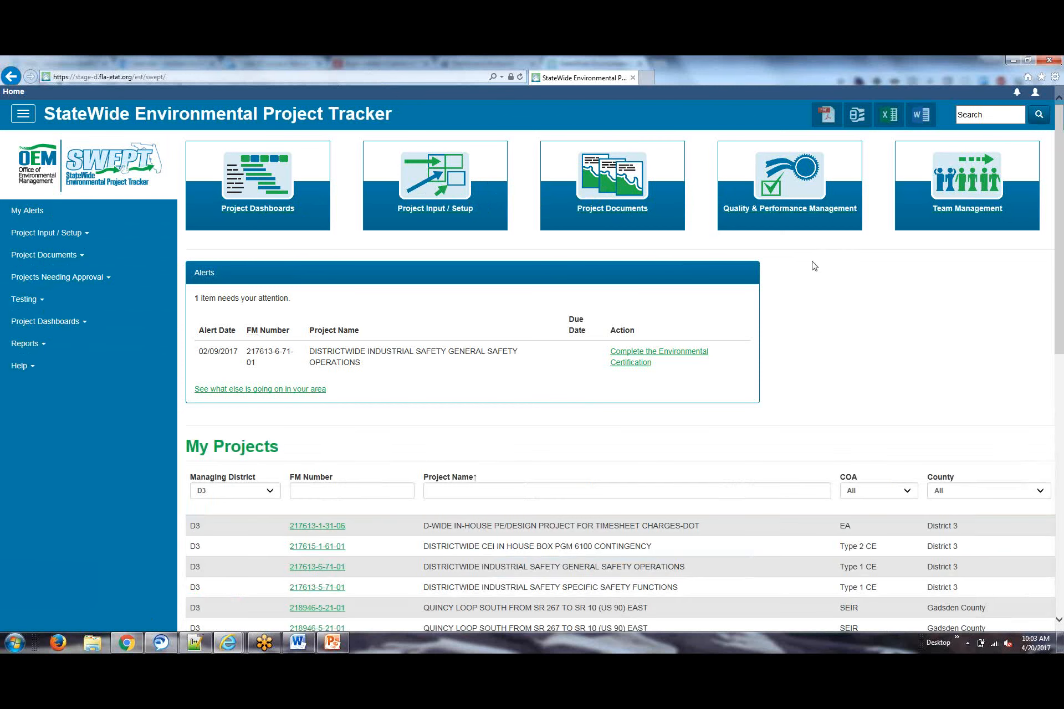
# - Examine the Project Input / Setup and Project Documents options and the My Projects and My Region lists on the home page
pyautogui.click(57, 240)
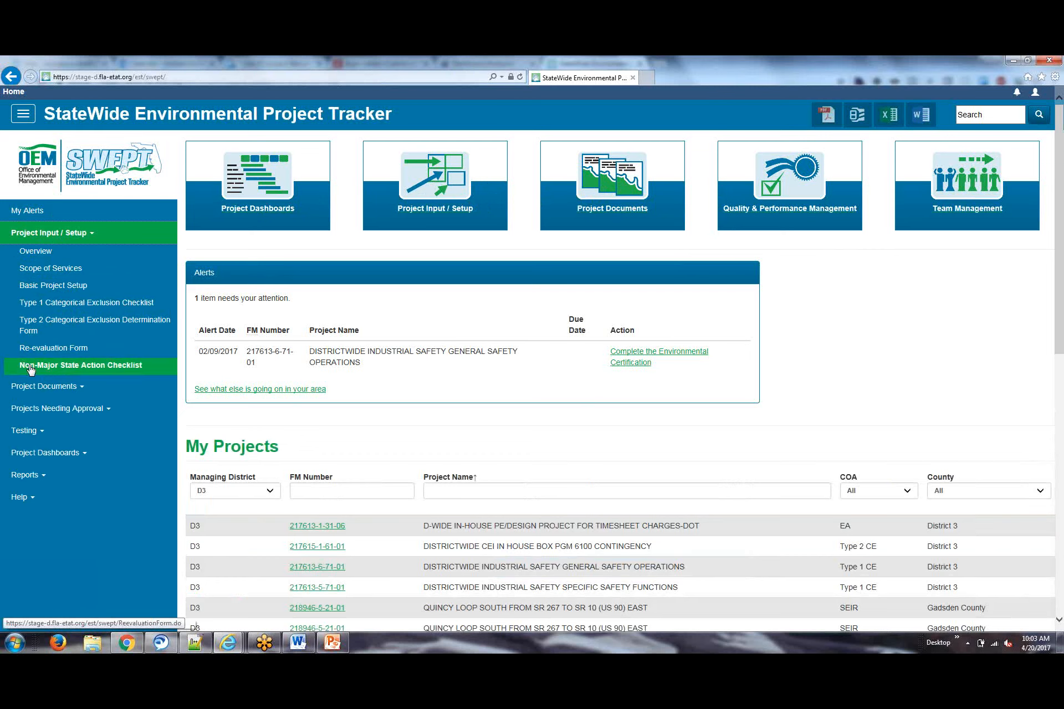
pyautogui.click(39, 386)
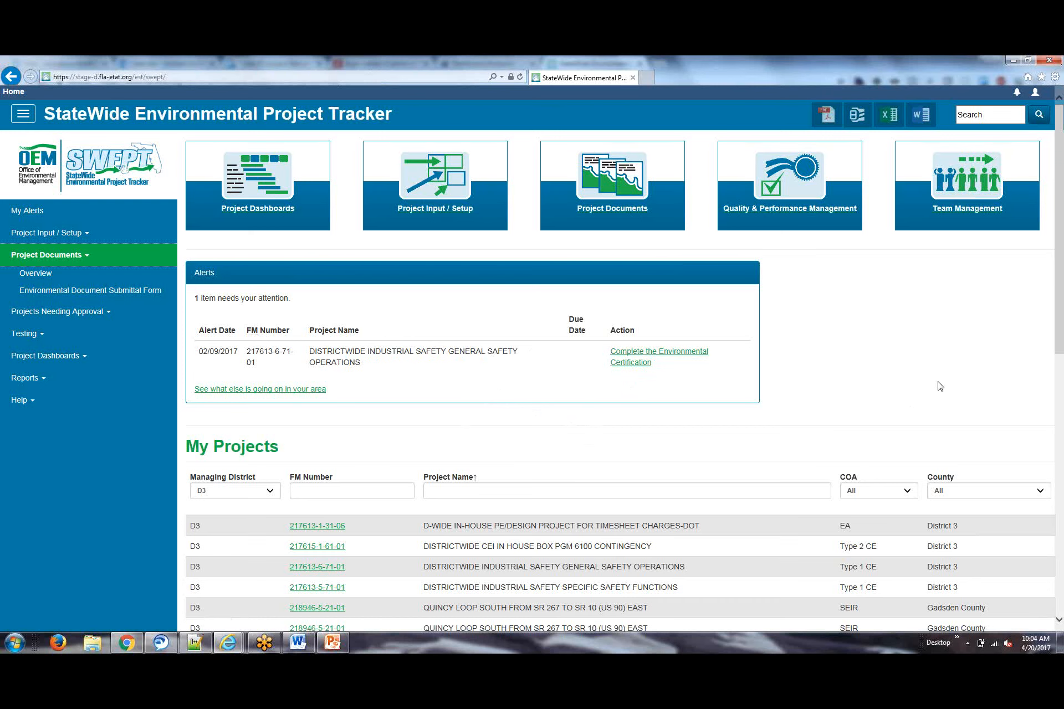
pyautogui.moveTo(1060, 325); pyautogui.dragTo(1062, 459)
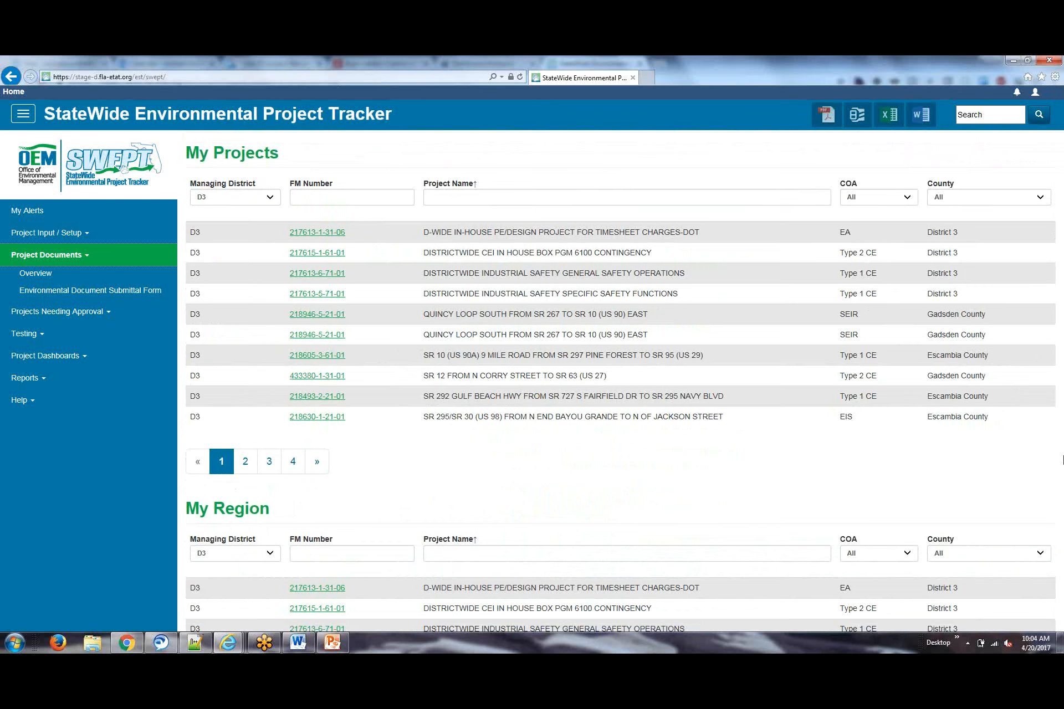
pyautogui.scroll(-5, 1062, 460)
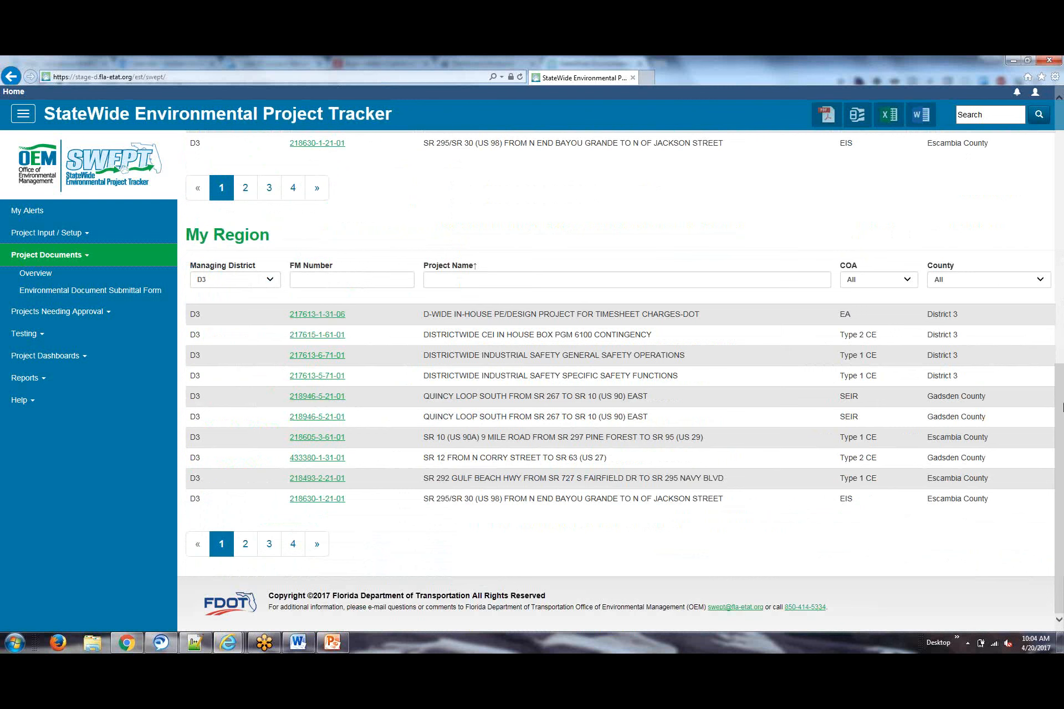
pyautogui.scroll(10, 1060, 418)
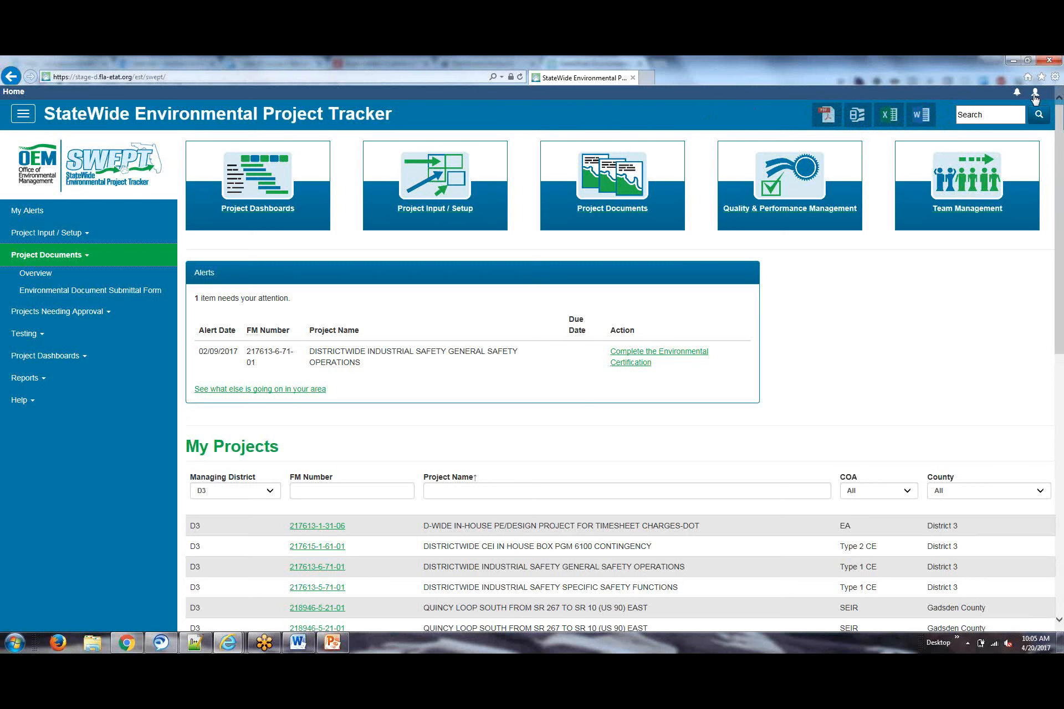
# - View the account options, including Delegate Authority and Log Out, and close them
pyautogui.click(1035, 98)
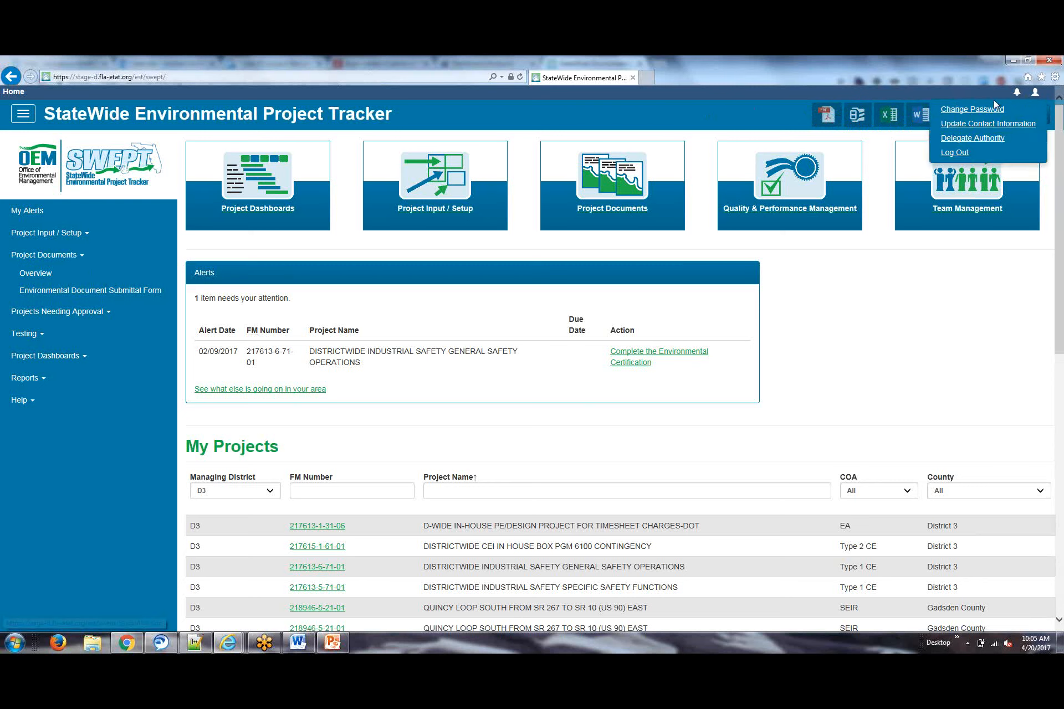
pyautogui.click(987, 141)
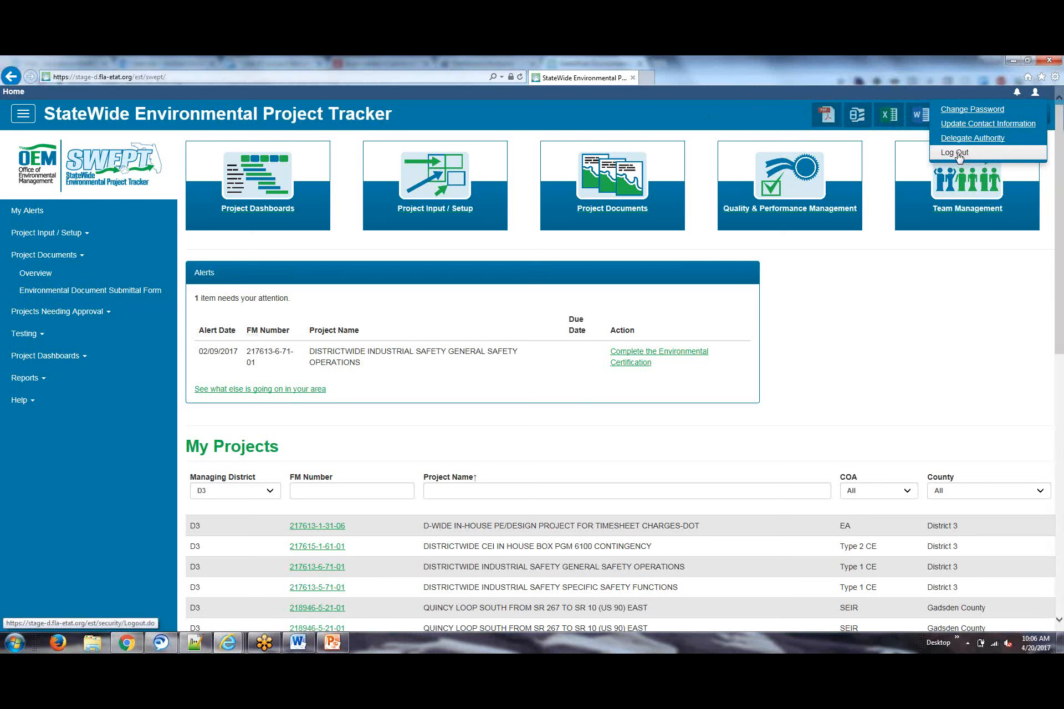
pyautogui.click(940, 359)
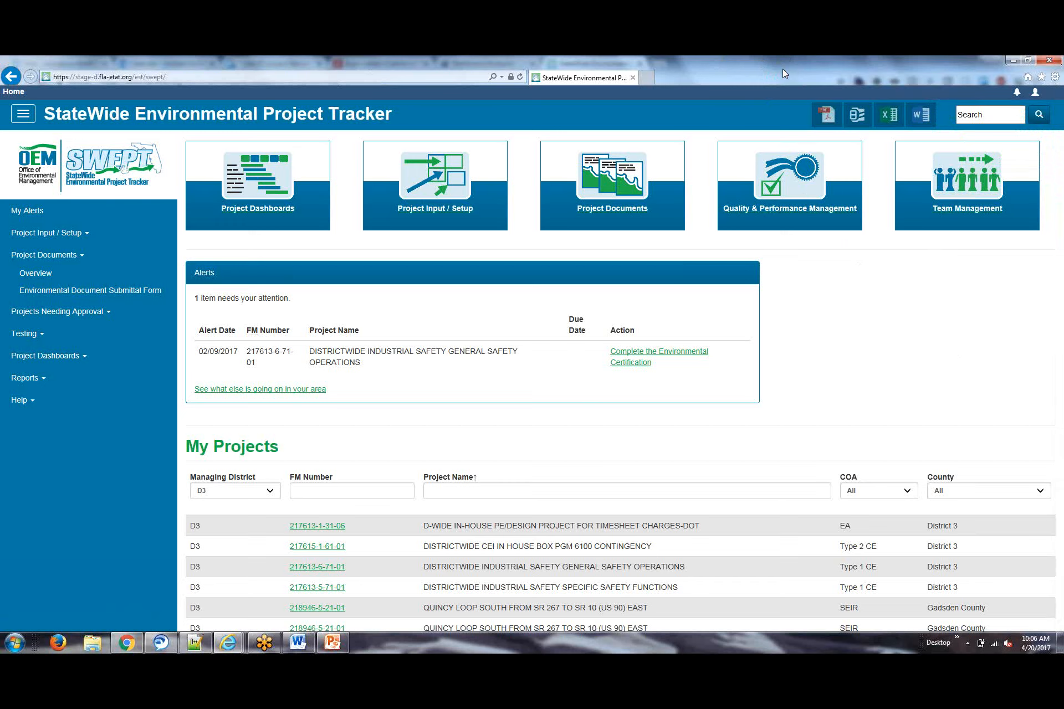
# - Restore the SWEPT browser window to its narrow size, reposition it, and minimize the Chrome and PowerPoint windows behind it
pyautogui.moveTo(762, 82); pyautogui.dragTo(439, 102)
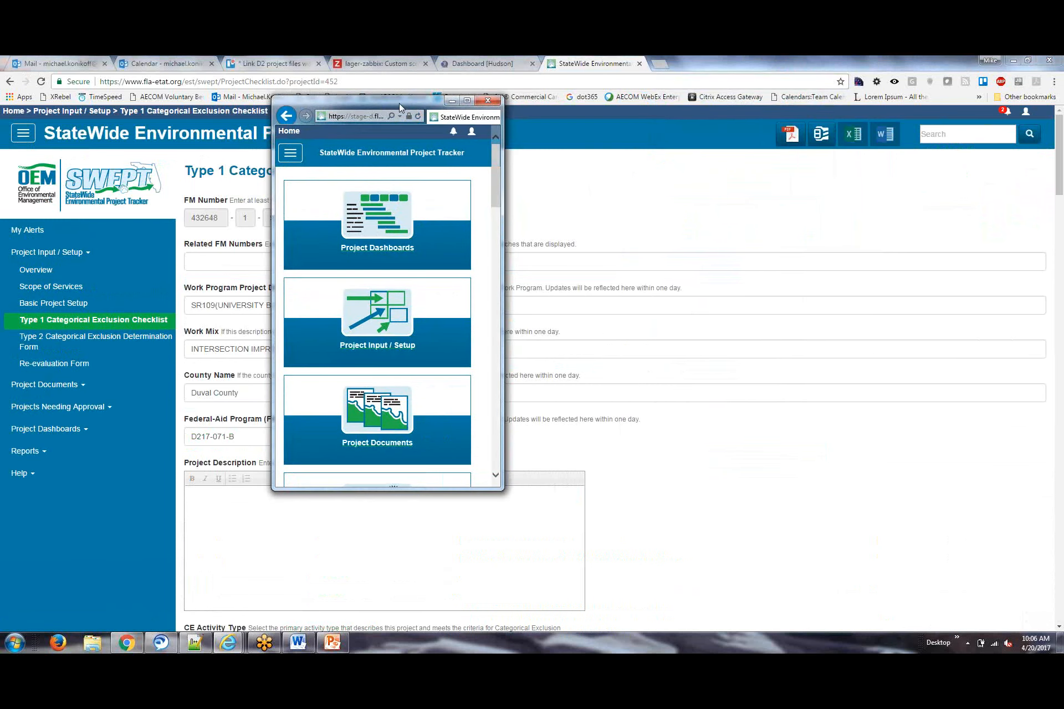
pyautogui.moveTo(397, 106); pyautogui.dragTo(317, 164)
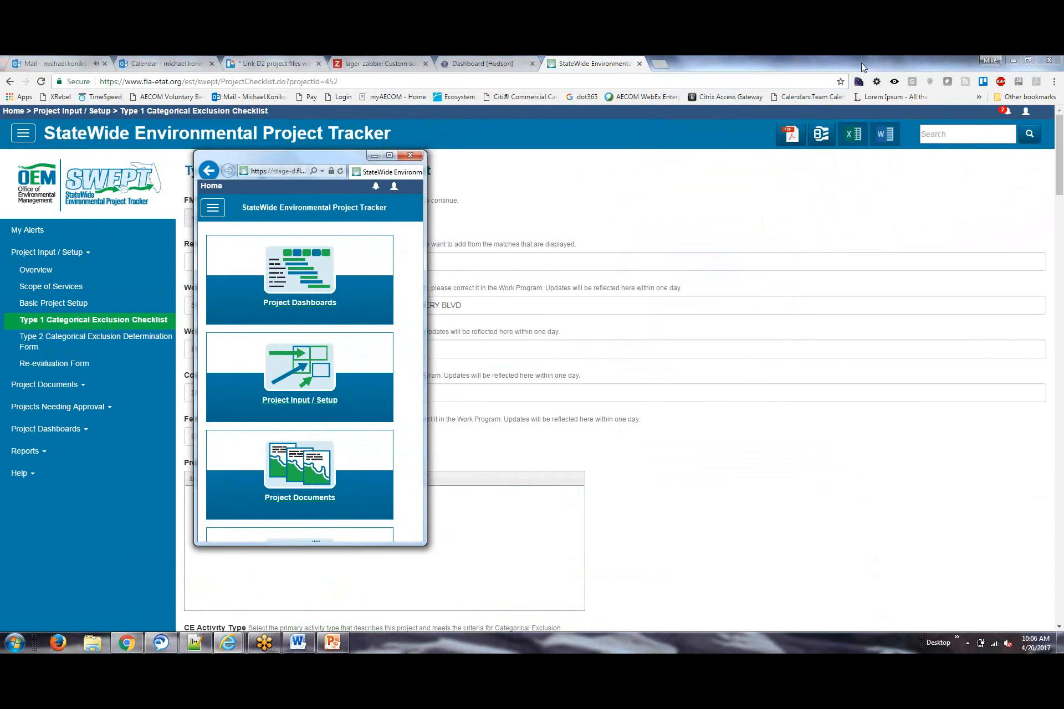
pyautogui.click(763, 64)
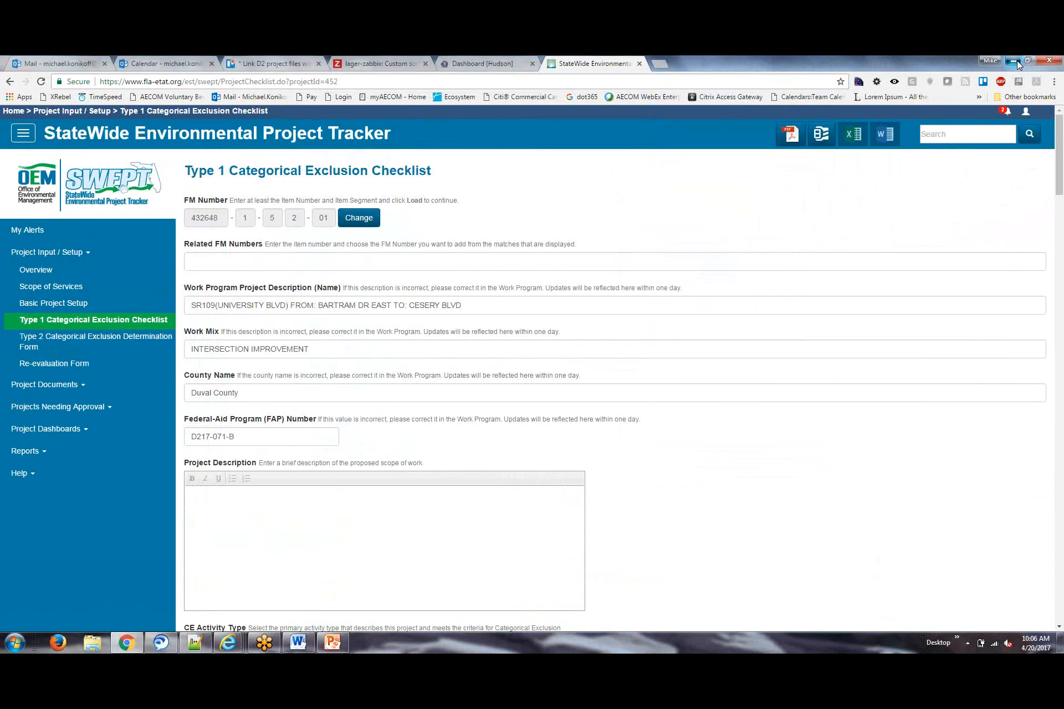
pyautogui.click(1014, 60)
pyautogui.click(1013, 61)
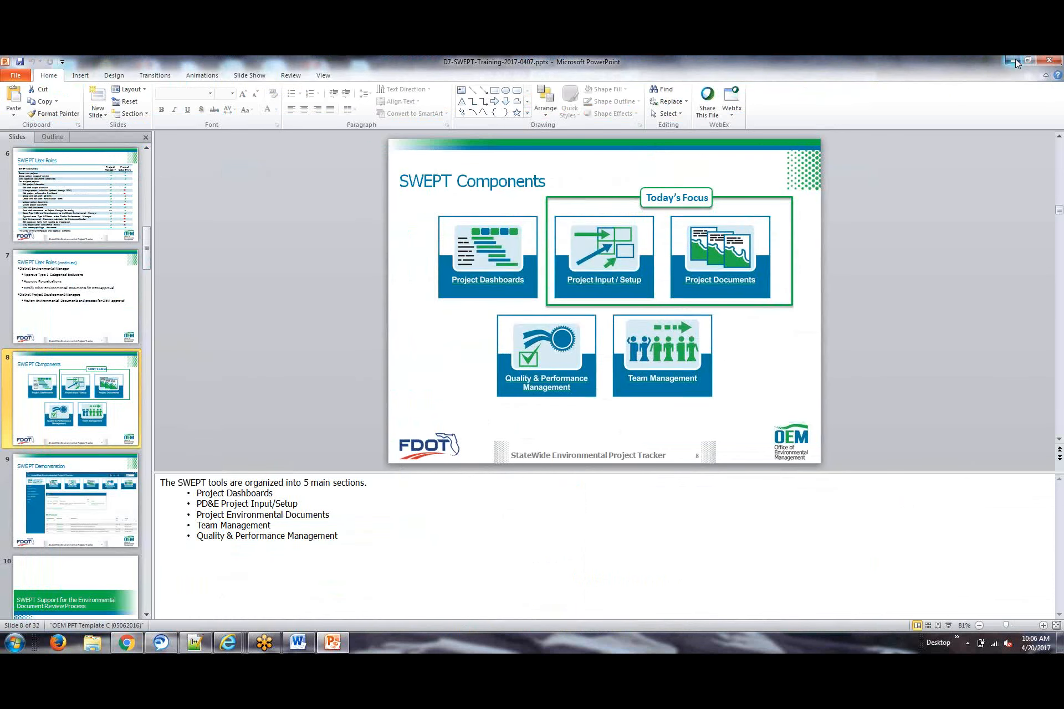
pyautogui.click(1013, 59)
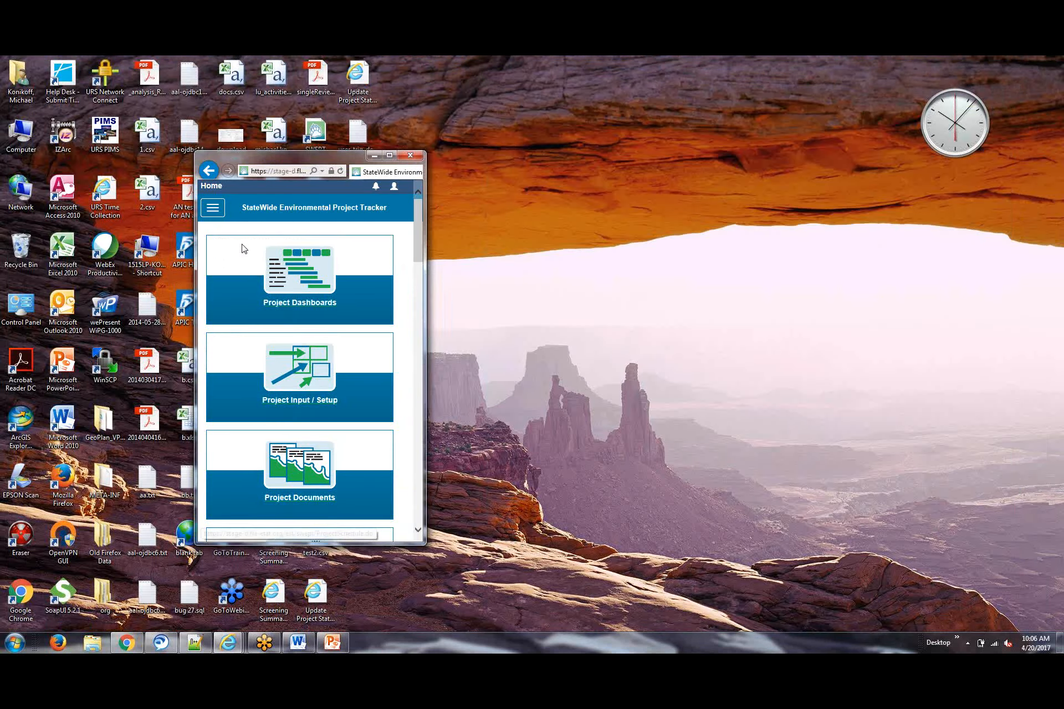
# - Examine how the home page's project list is laid out in the narrow browser window
pyautogui.moveTo(424, 220); pyautogui.dragTo(355, 410)
pyautogui.click(374, 410)
pyautogui.moveTo(277, 527); pyautogui.dragTo(242, 537)
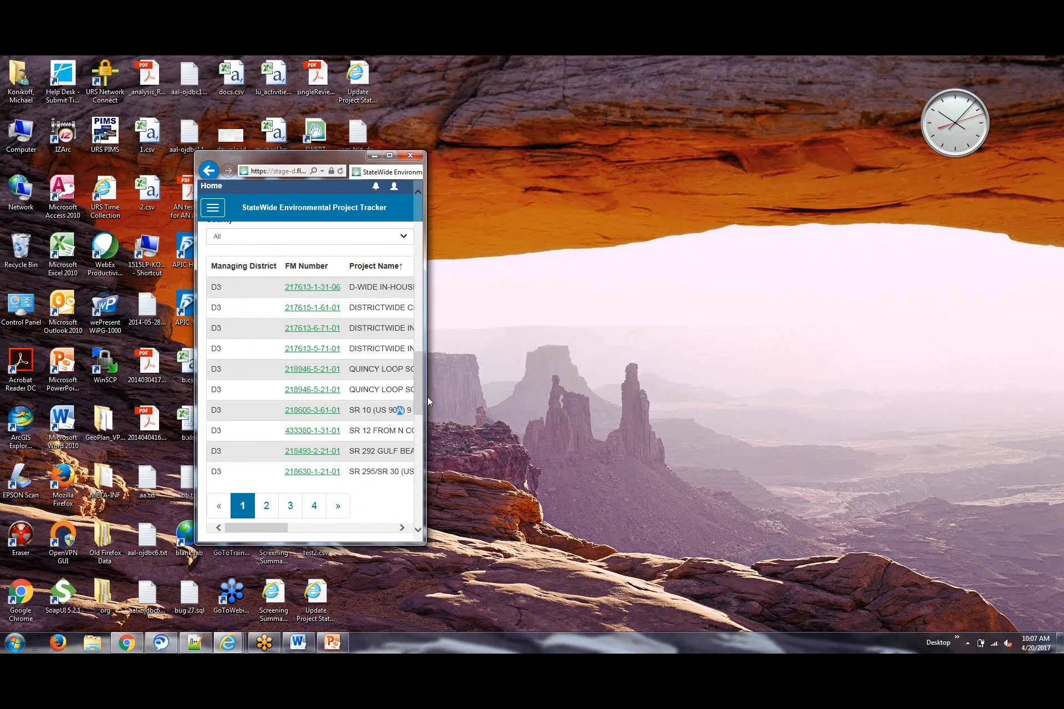
# - Widen the SWEPT browser window, maximize it, and return to the beginning of the home page
pyautogui.moveTo(424, 400); pyautogui.dragTo(802, 500)
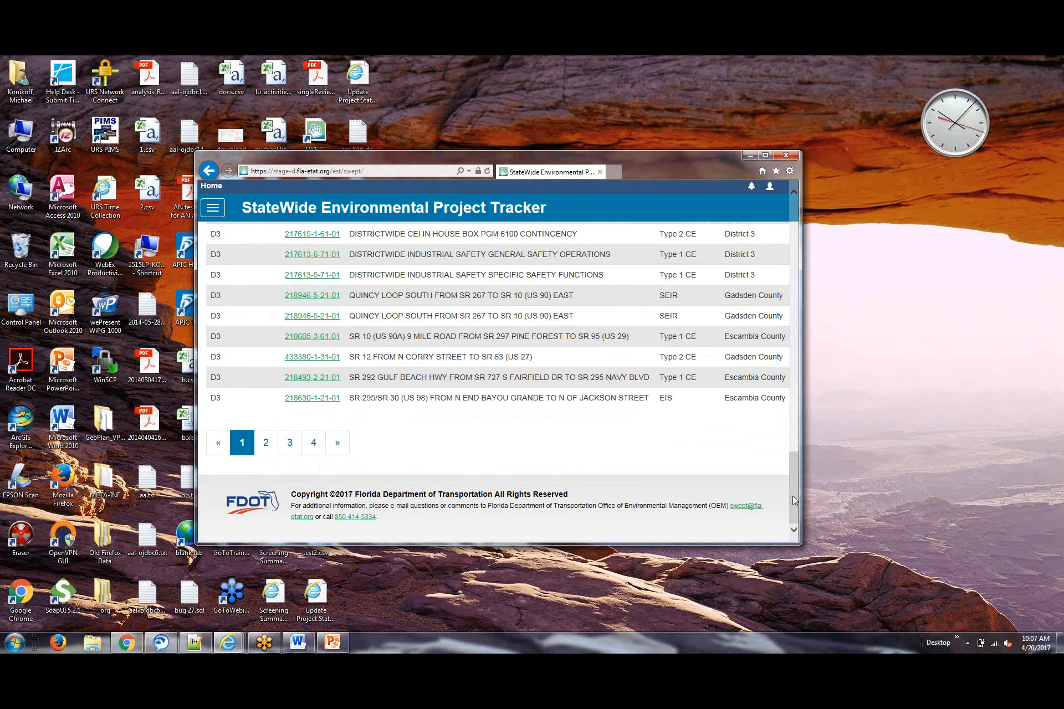
pyautogui.moveTo(709, 157); pyautogui.dragTo(704, 119)
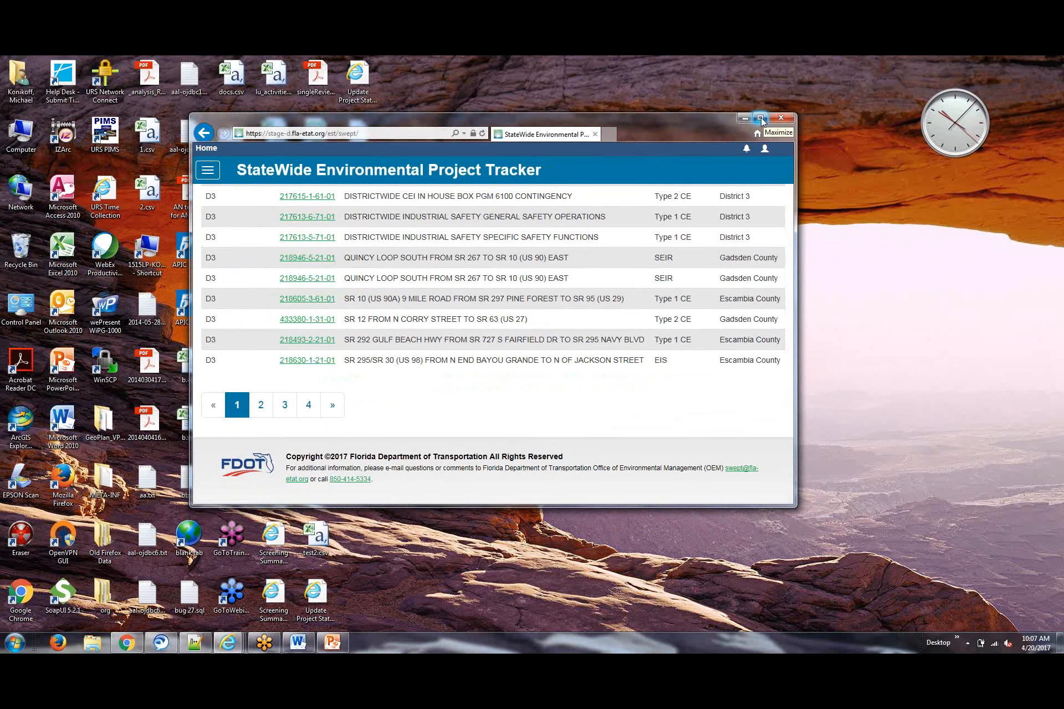
pyautogui.click(761, 118)
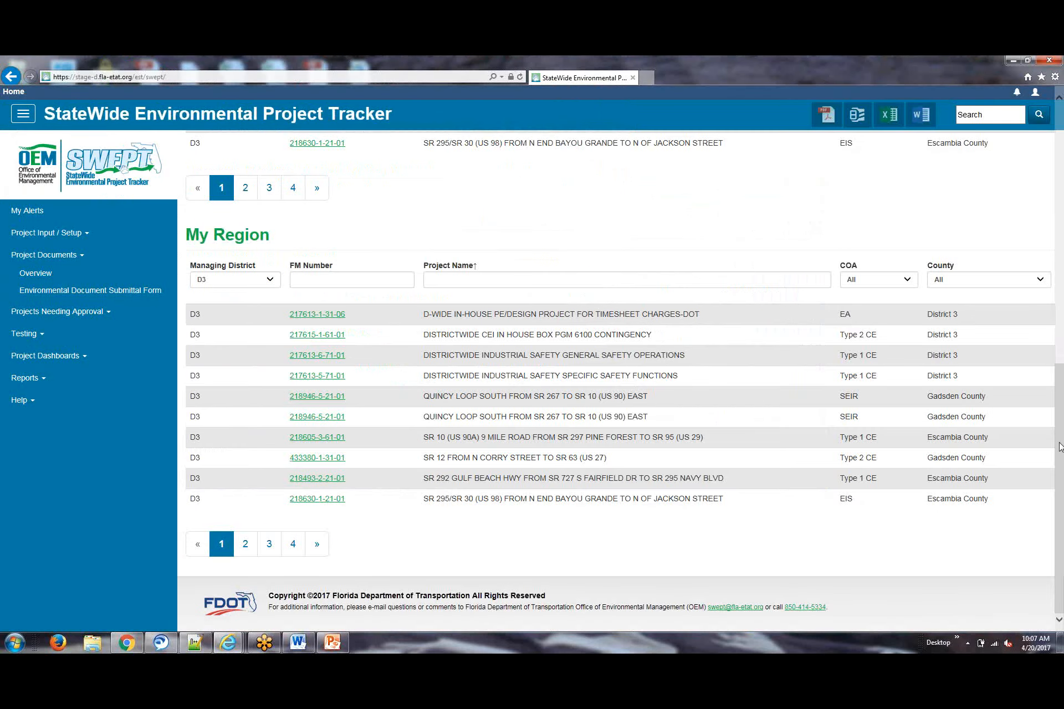
pyautogui.moveTo(1058, 471); pyautogui.dragTo(1062, 154)
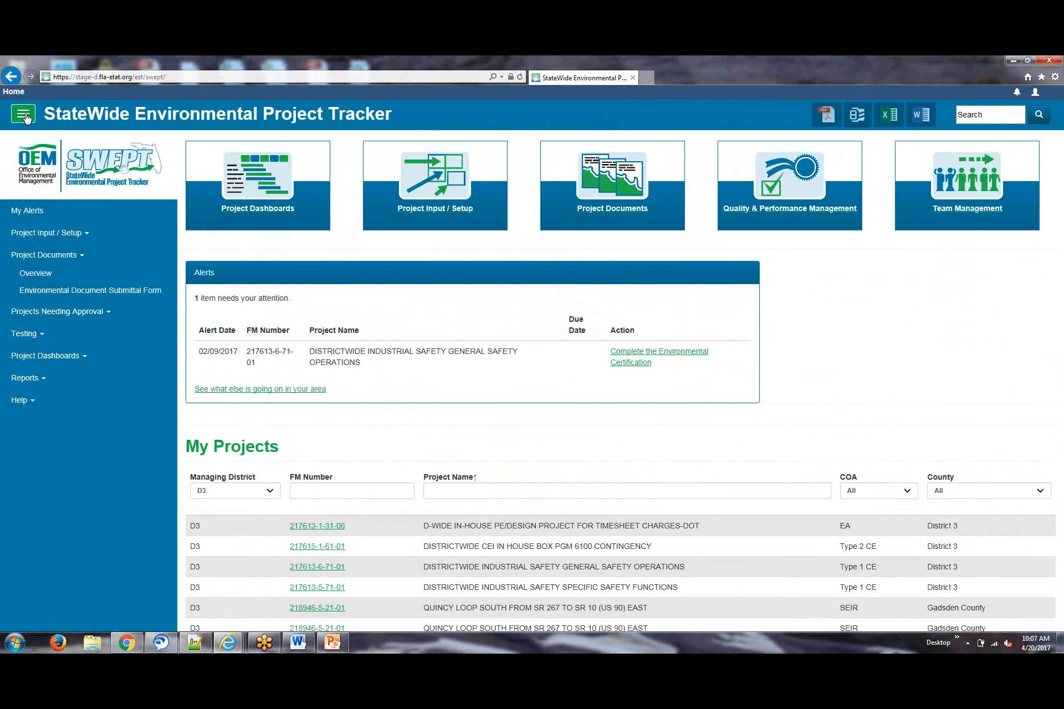
# - Hide the main navigation sidebar and show it again
pyautogui.click(25, 116)
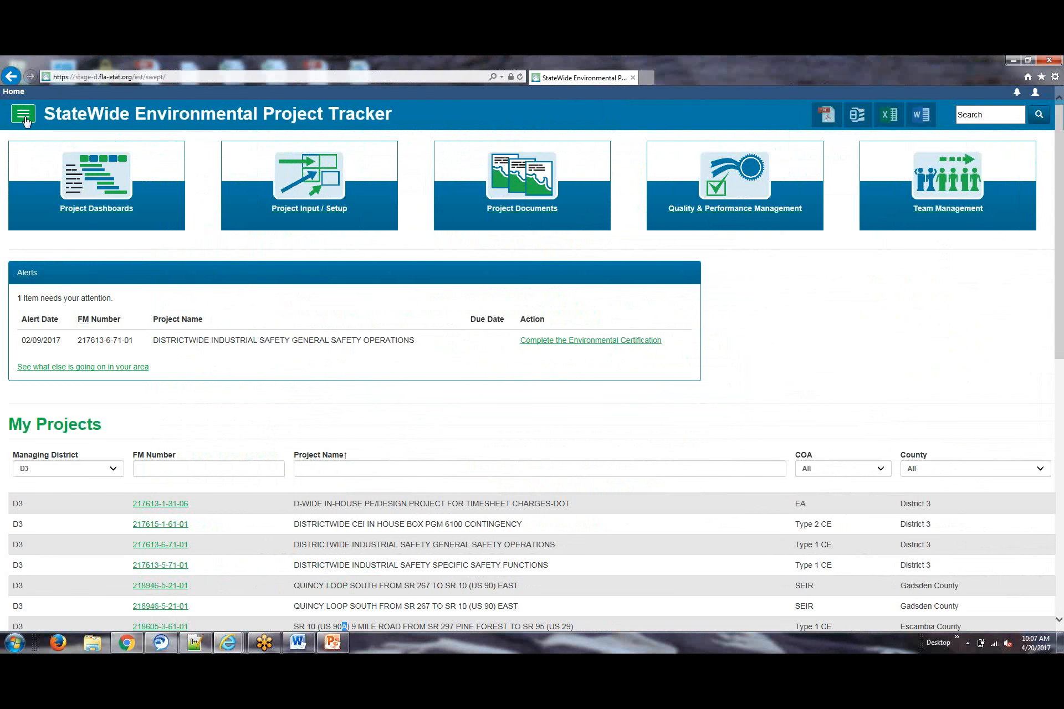
pyautogui.click(25, 121)
pyautogui.click(24, 116)
pyautogui.click(23, 117)
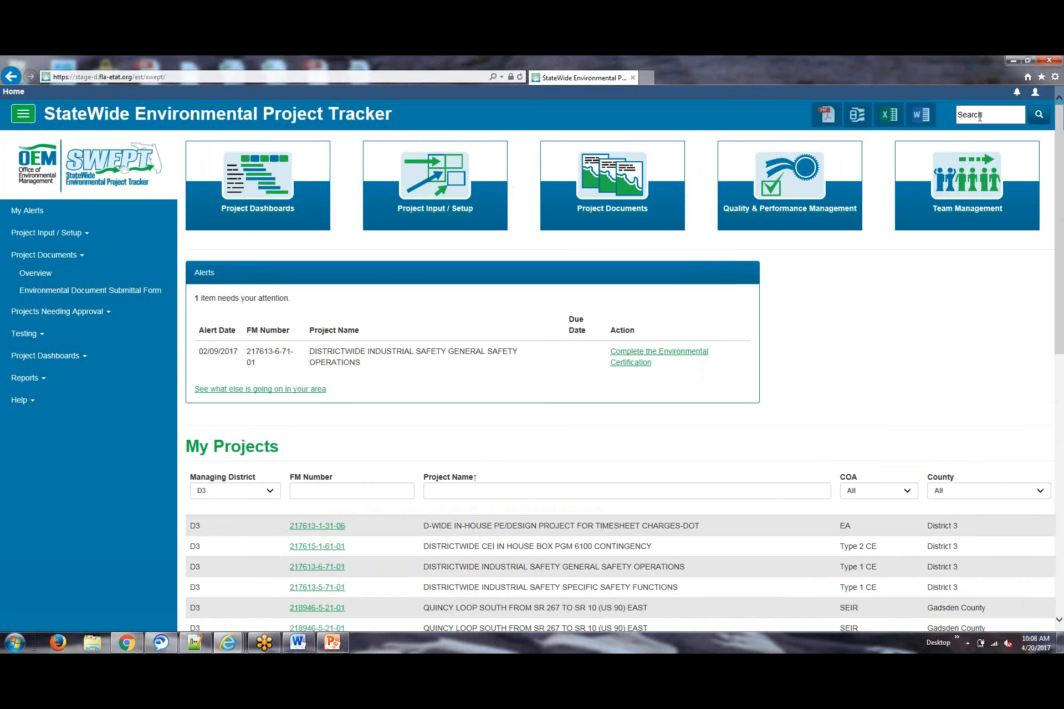
# - Open the Help Overview page and read through to its Additional Help section
pyautogui.click(23, 407)
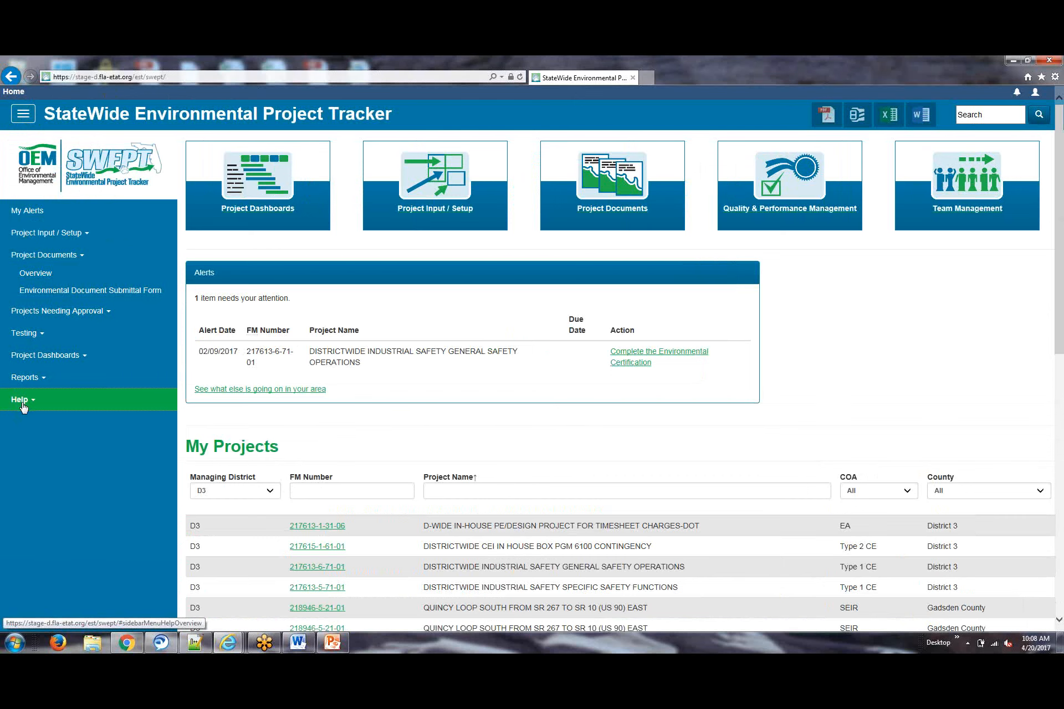
pyautogui.click(42, 386)
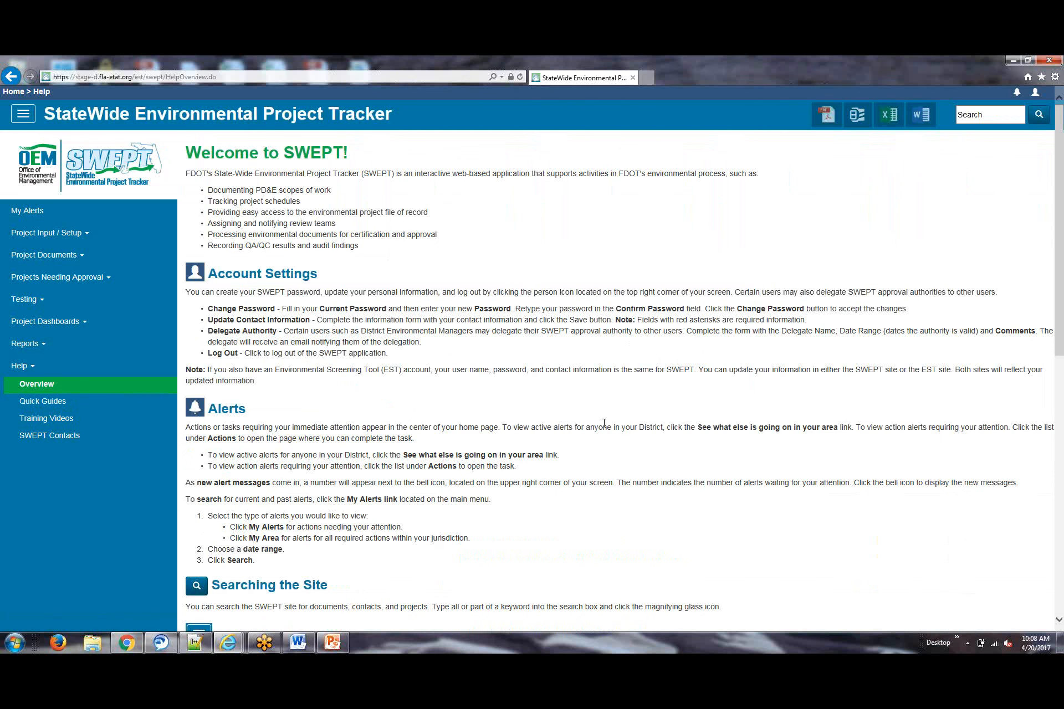
pyautogui.moveTo(1060, 252); pyautogui.dragTo(1062, 524)
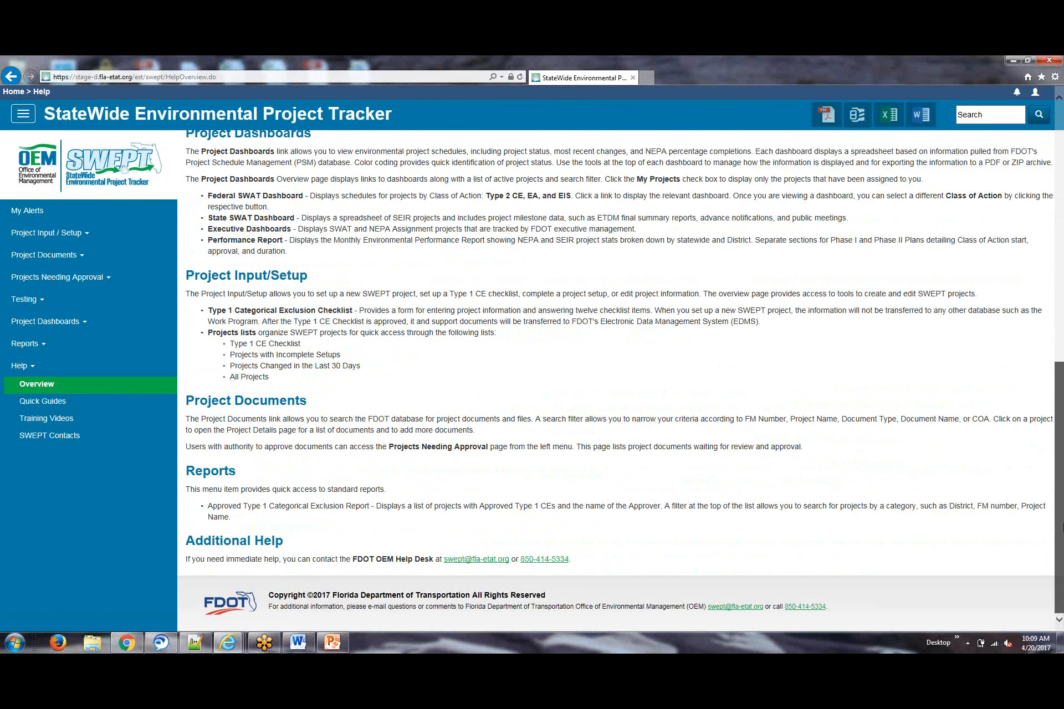
pyautogui.moveTo(1063, 526); pyautogui.dragTo(1060, 535)
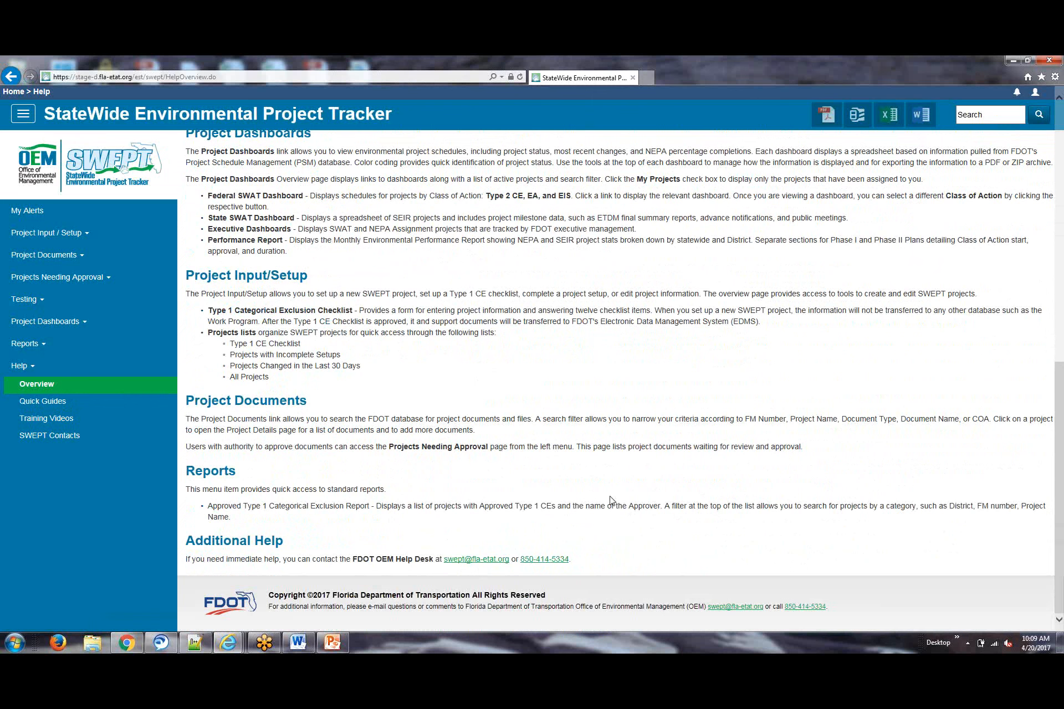
# - View the Quick Guides, Training Videos and SWEPT Contacts help pages in turn
pyautogui.click(46, 405)
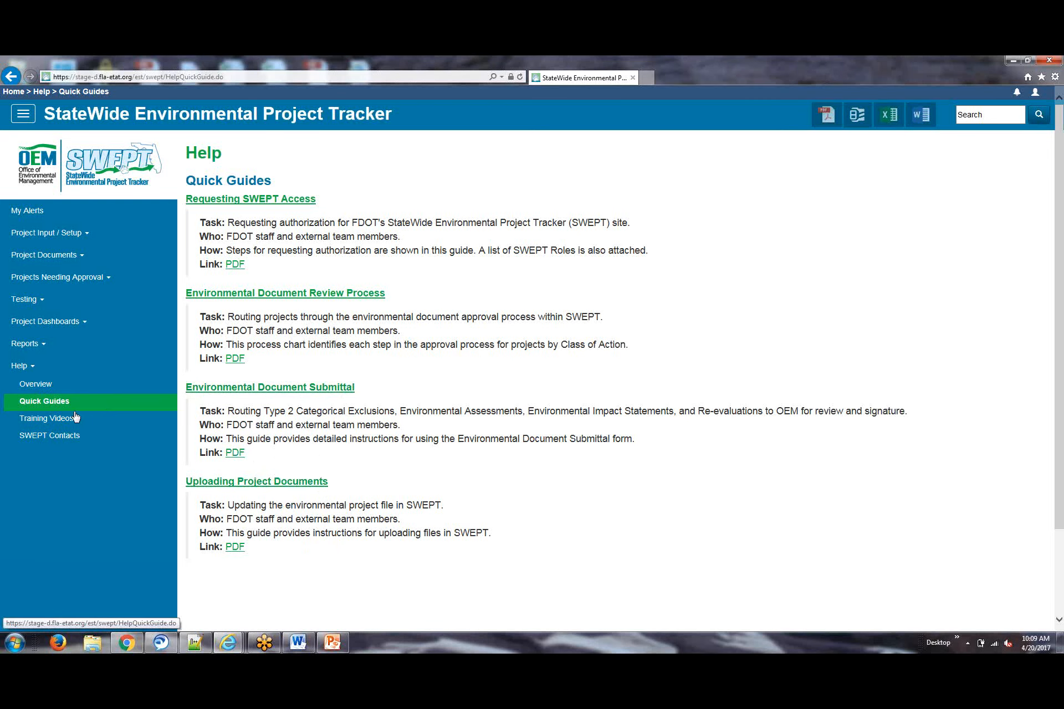
pyautogui.click(40, 420)
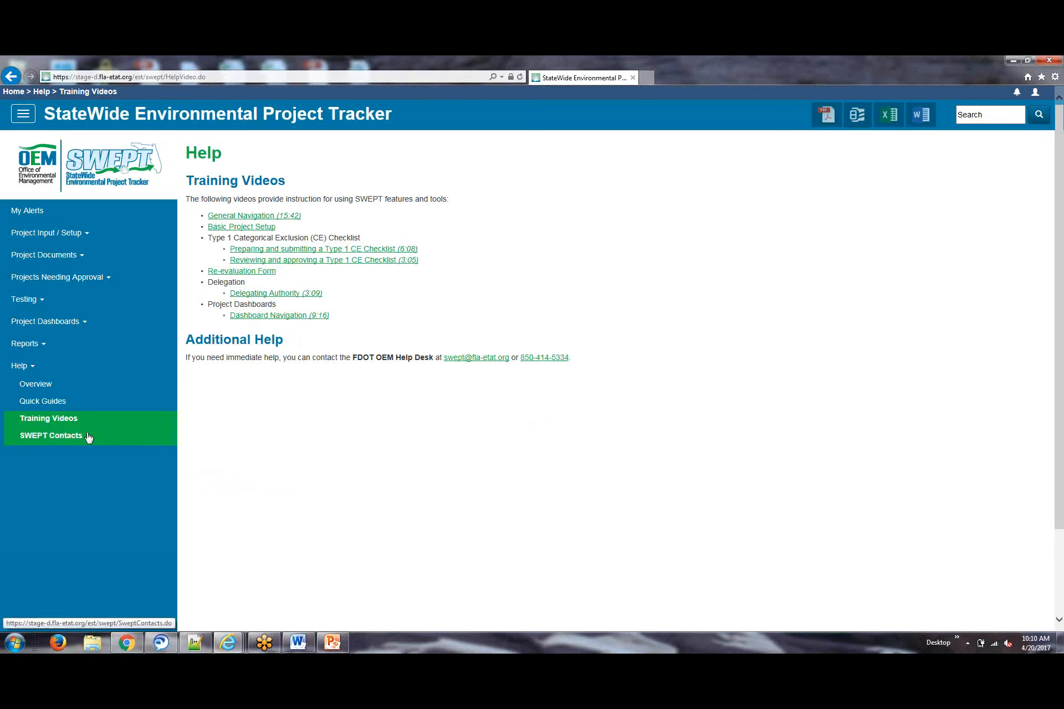
pyautogui.click(56, 438)
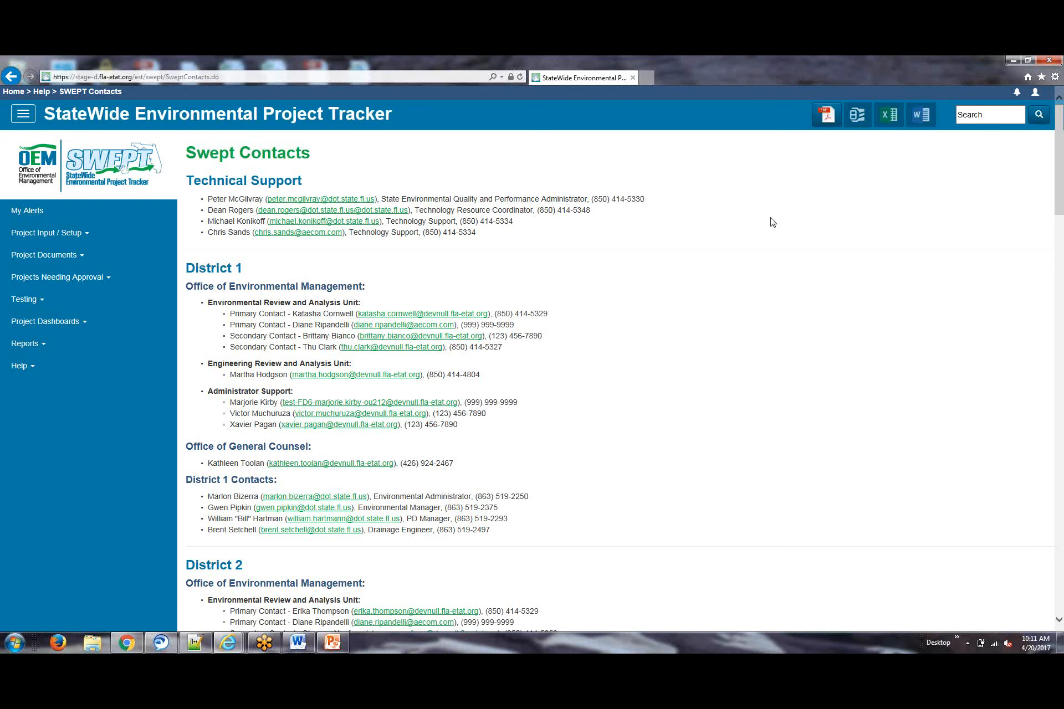
# - Return to the home page and search the site for 217613
pyautogui.click(89, 166)
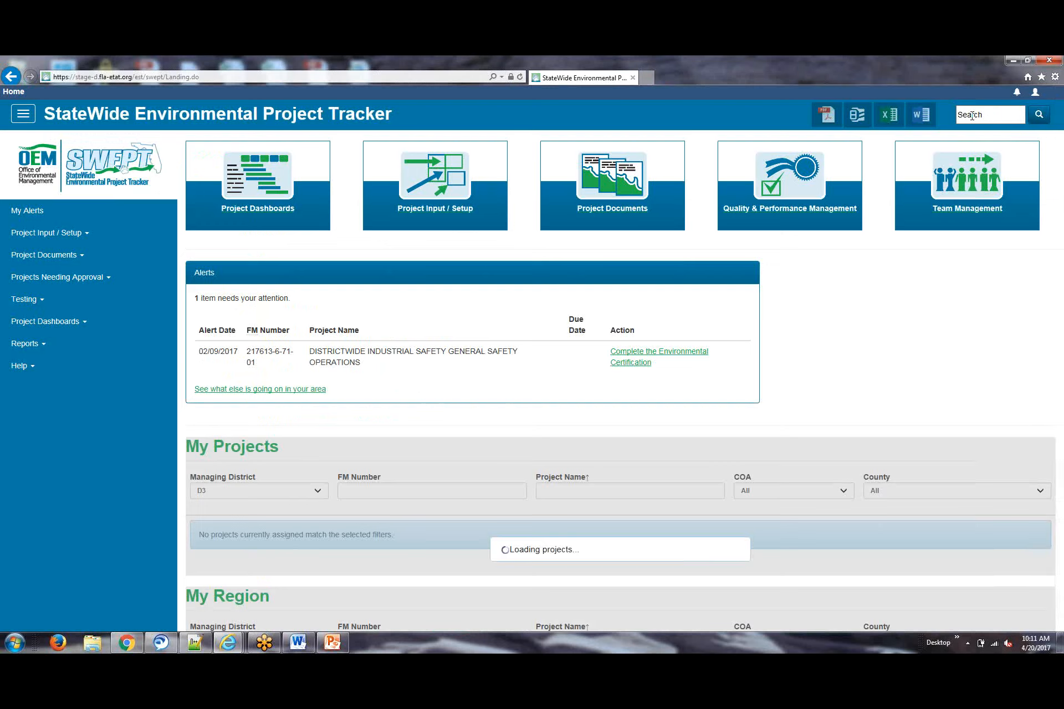
pyautogui.click(971, 115)
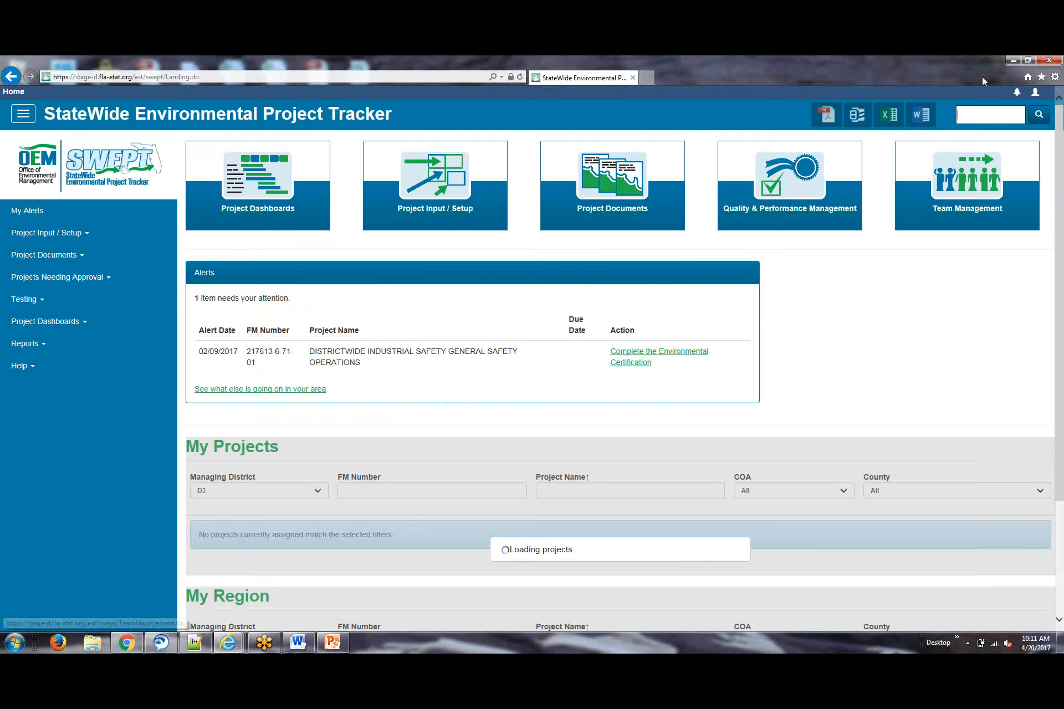
pyautogui.write('216')
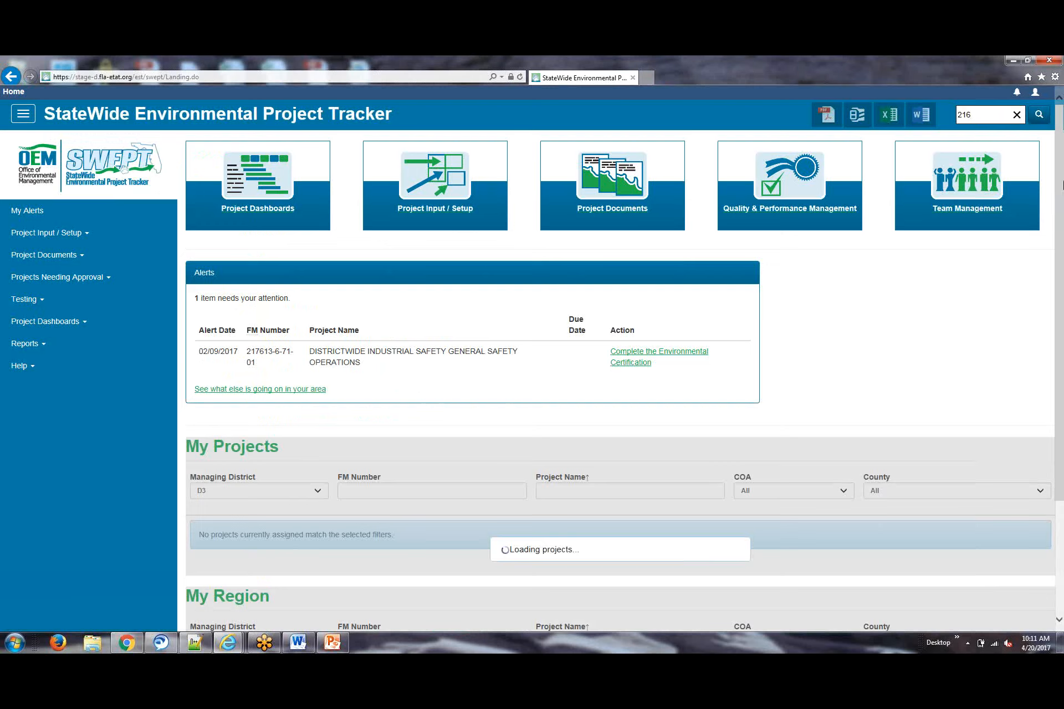
pyautogui.press('BackSpace')
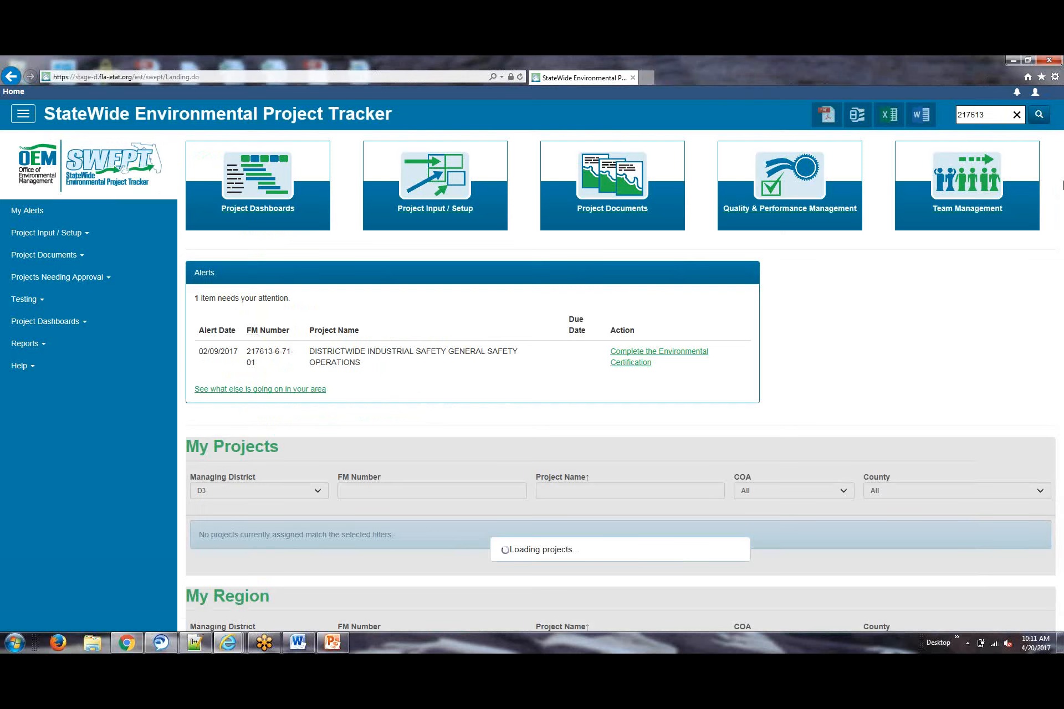
pyautogui.press('Return')
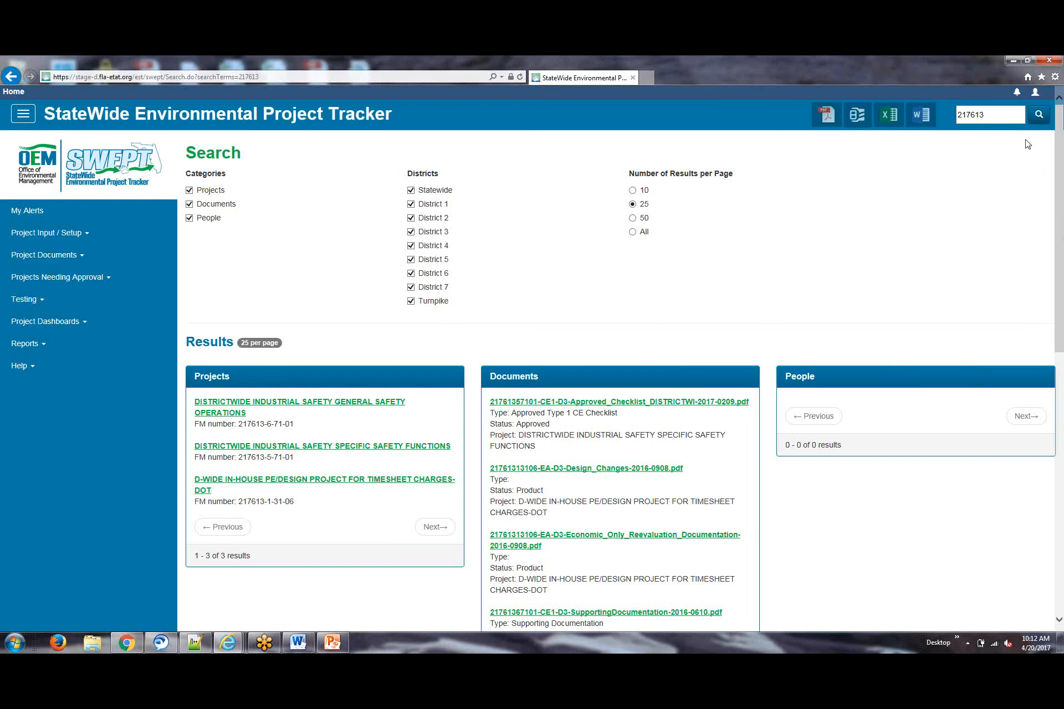
# - Open the Delegate Authority form, select Tester D3 SWAT (FDOT District 3) as delegate, and set the date range to 04/24/2017–04/28/2017
pyautogui.click(1035, 96)
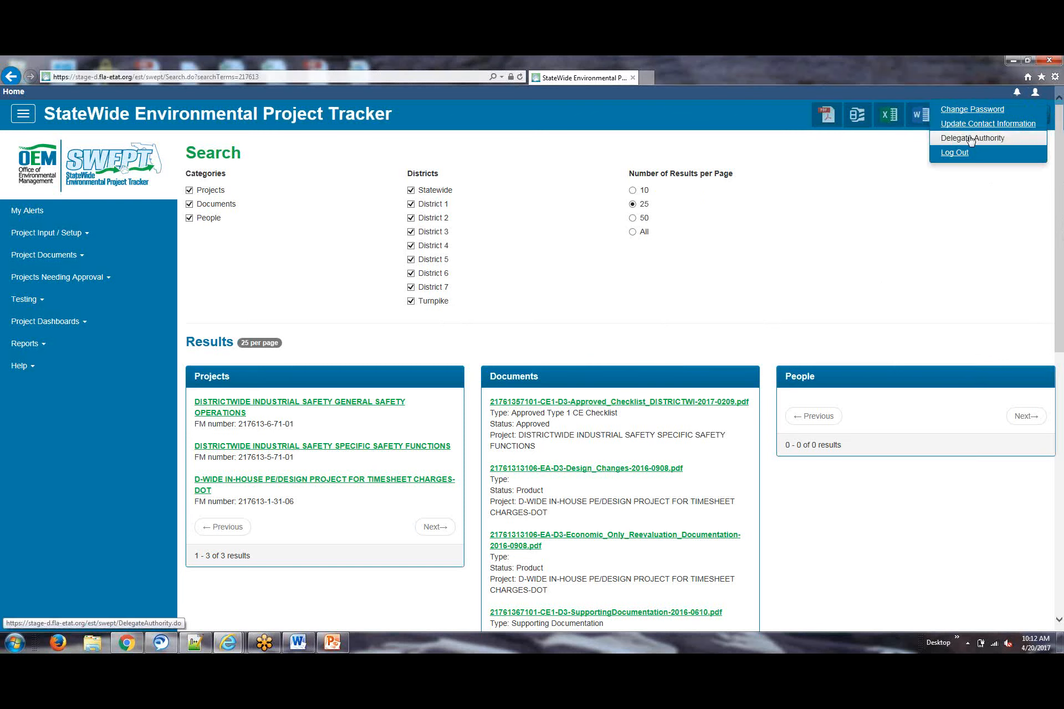
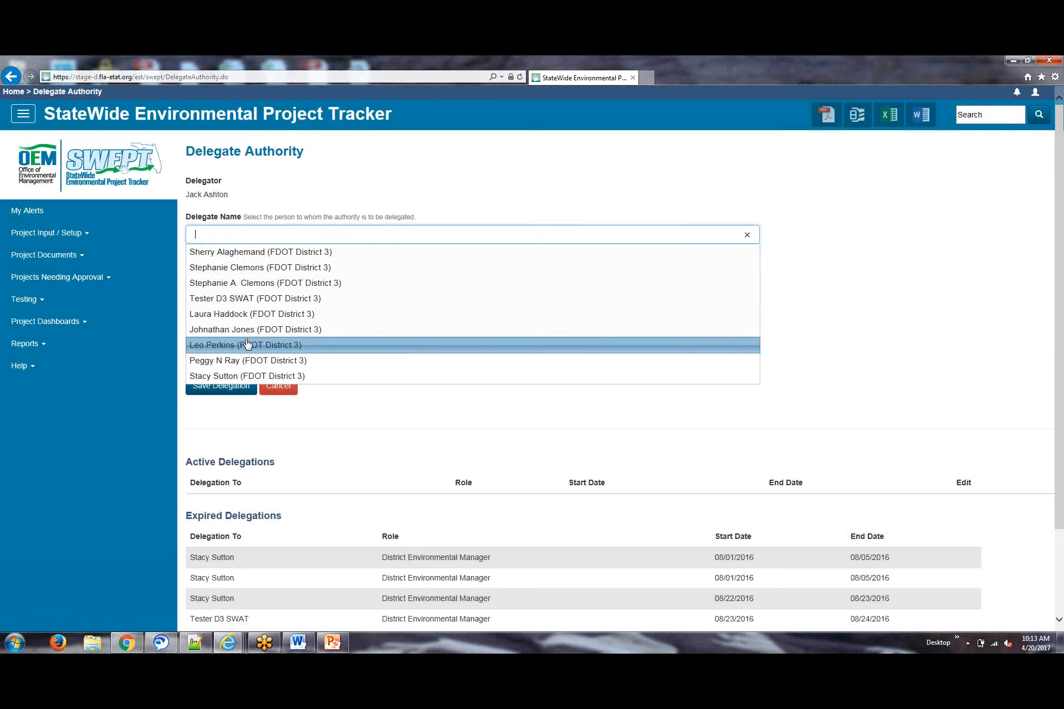
pyautogui.click(275, 299)
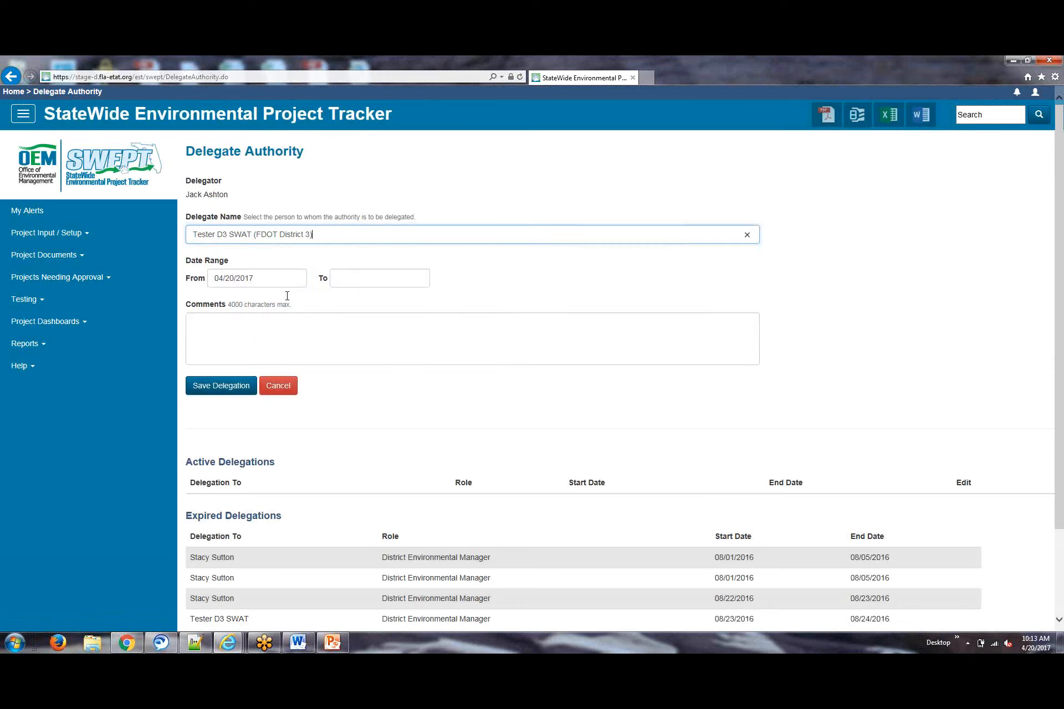
pyautogui.click(363, 278)
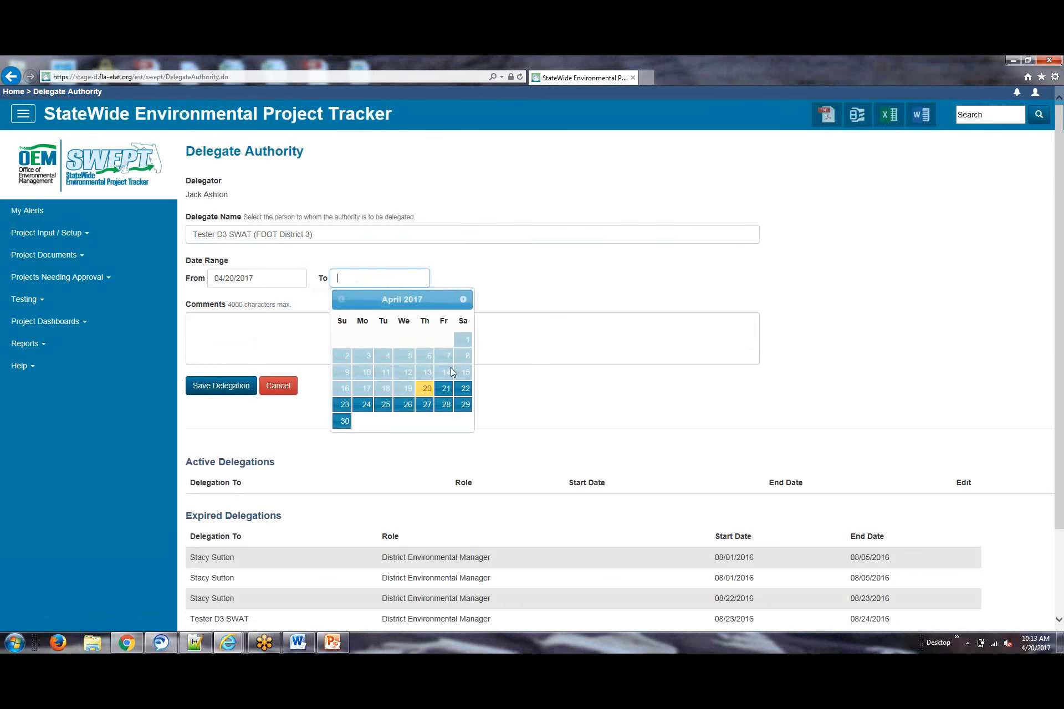
pyautogui.click(258, 274)
pyautogui.click(240, 405)
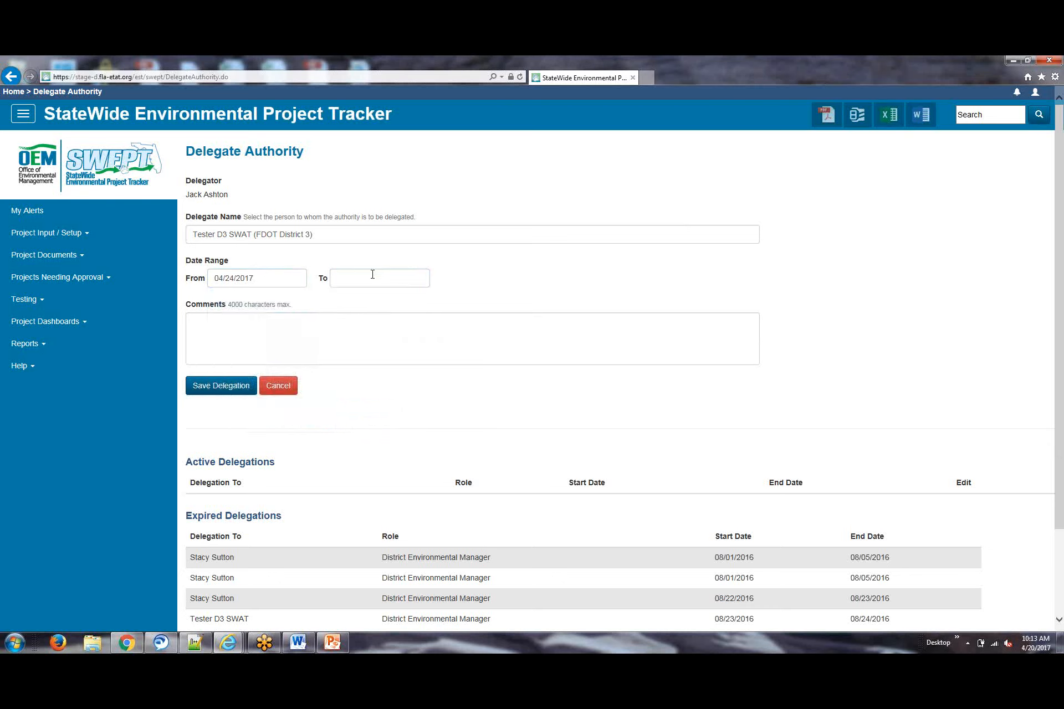
pyautogui.click(372, 274)
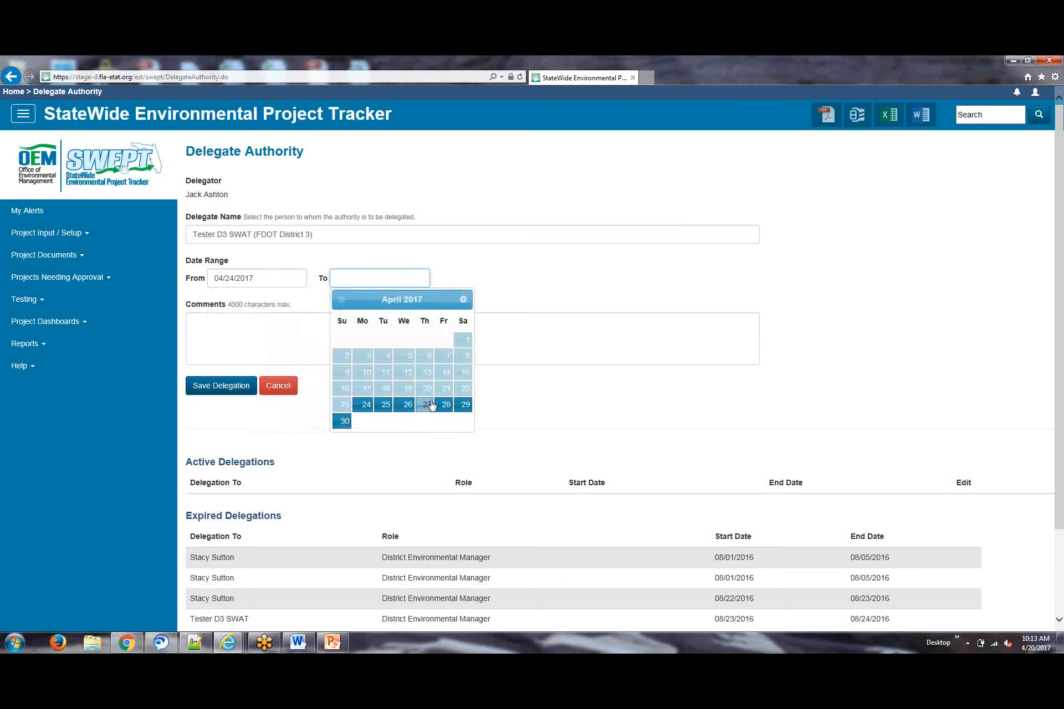
pyautogui.click(446, 406)
# - Add a comment that authority is delegated to a named colleague while away next week, and save the delegation
pyautogui.click(376, 337)
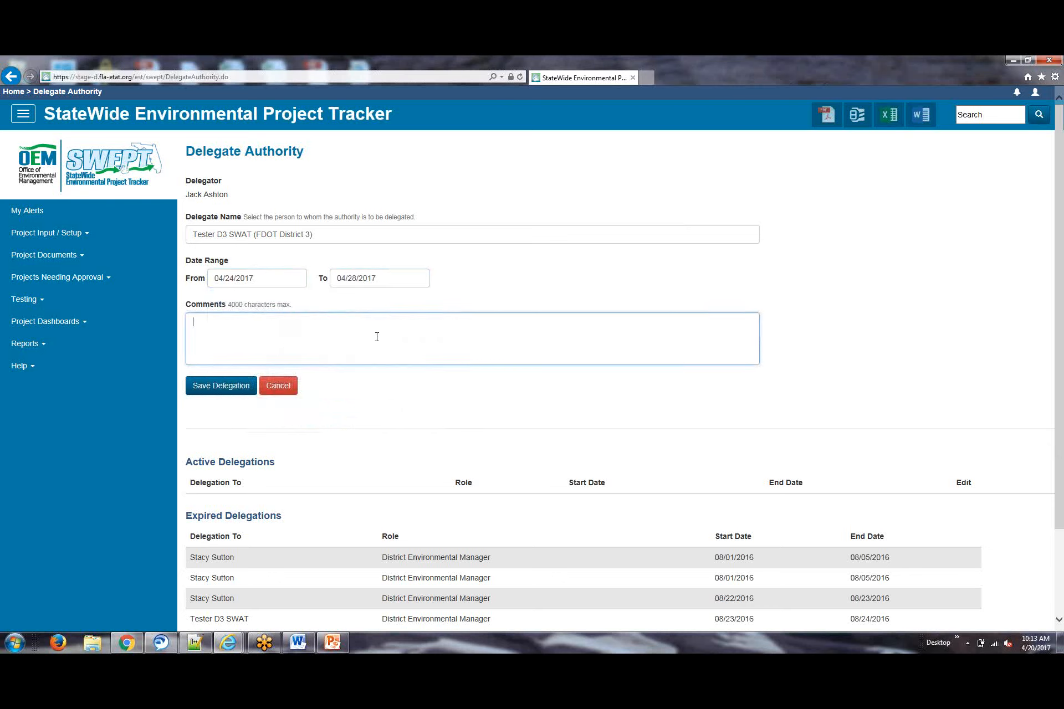
pyautogui.write('D')
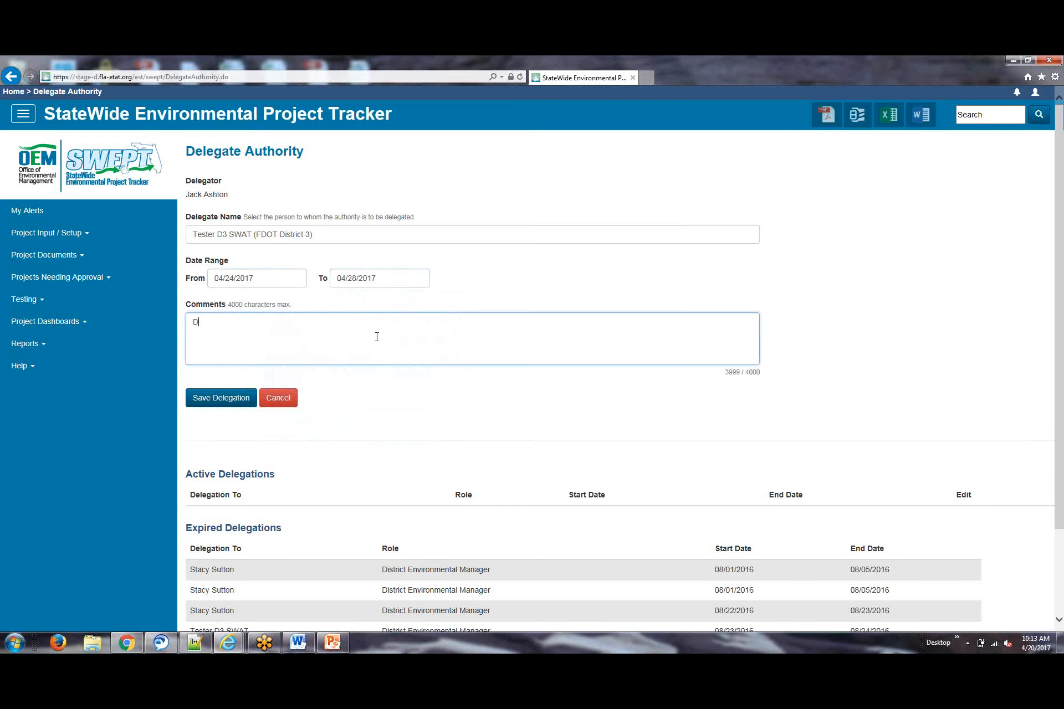
pyautogui.write('elegating m')
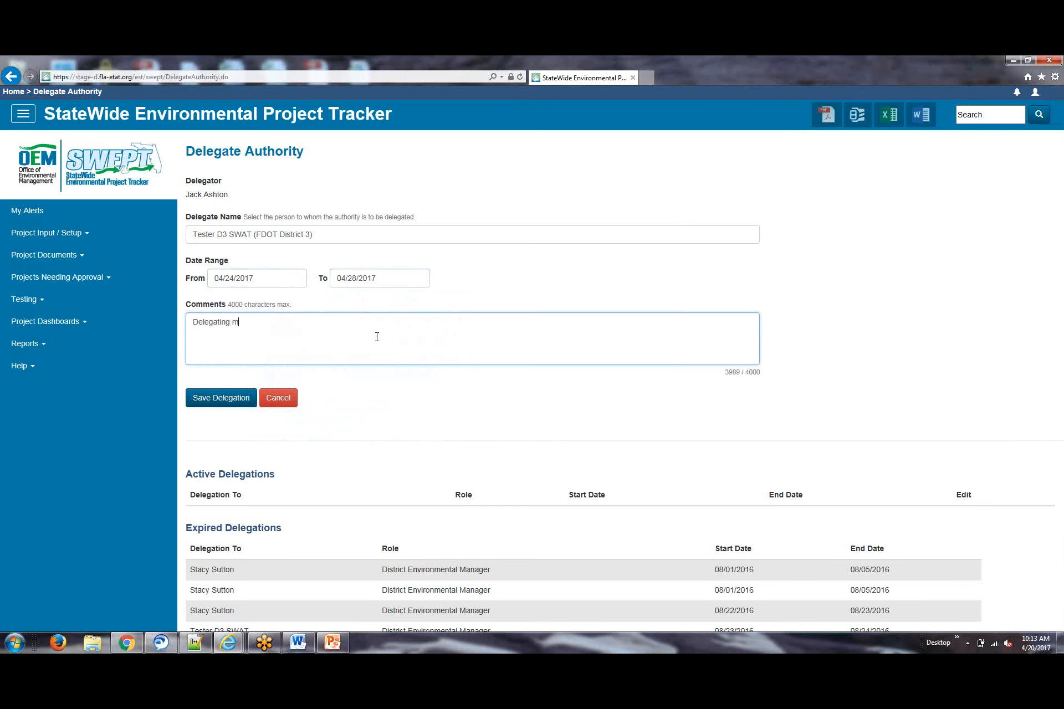
pyautogui.write('y authoirty')
pyautogui.write(' to J..')
pyautogui.press('BackSpace')
pyautogui.press('BackSpace')
pyautogui.write("Doe while I'm away next week.")
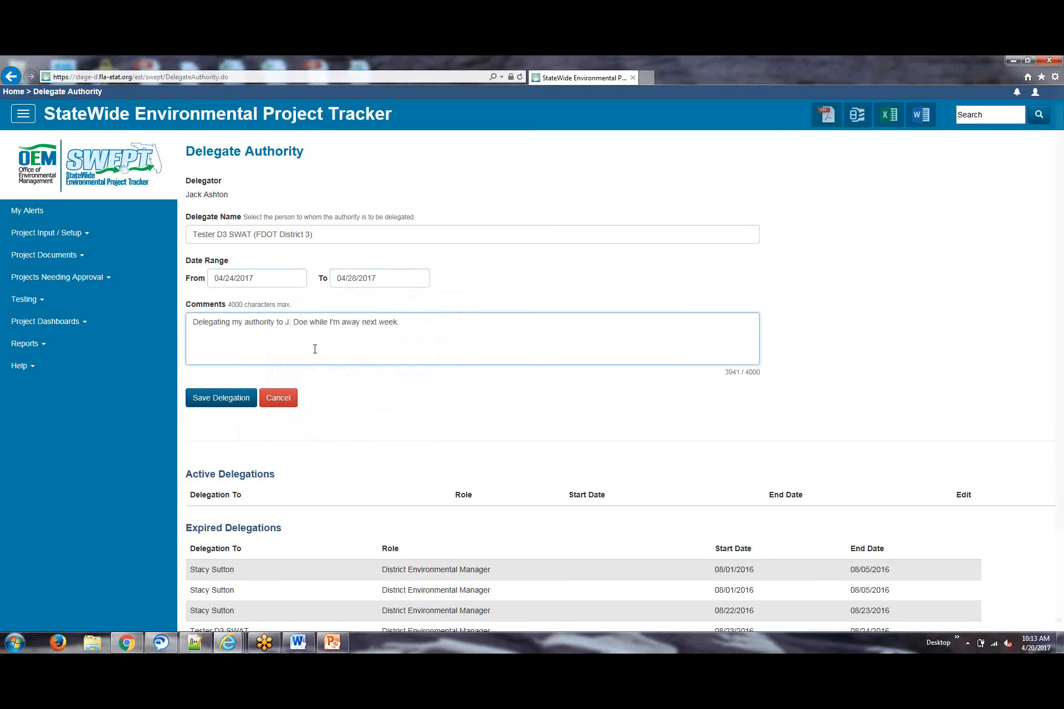
pyautogui.click(231, 407)
pyautogui.click(231, 407)
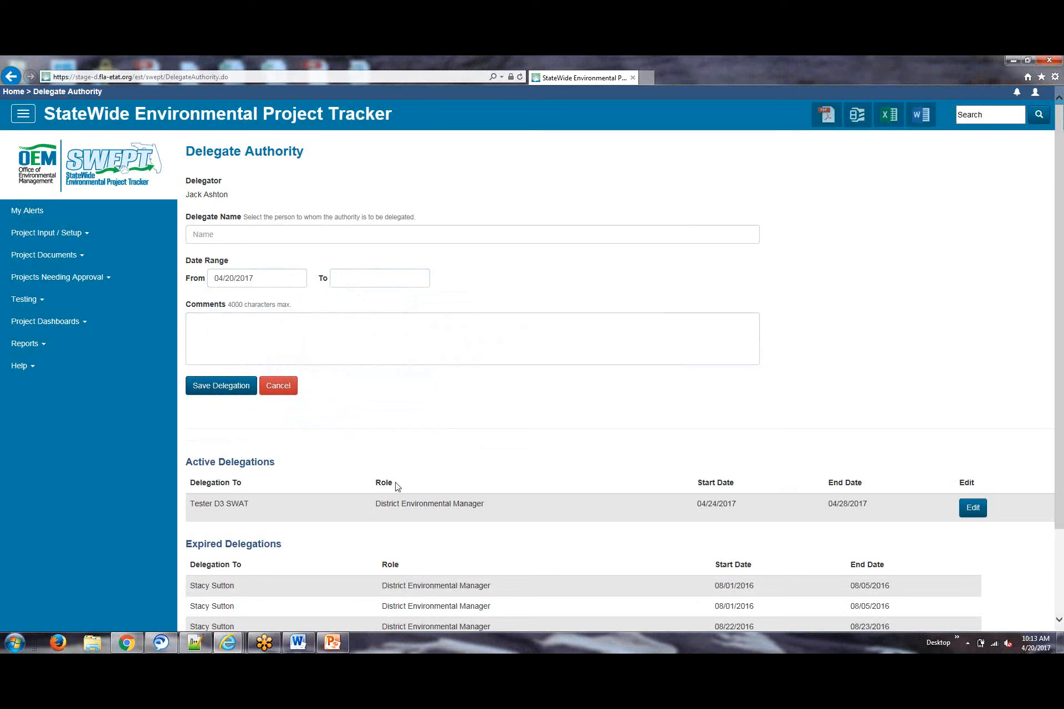
# - Review the Active Delegations and Expired Delegations lists on the Delegate Authority page
pyautogui.click(976, 510)
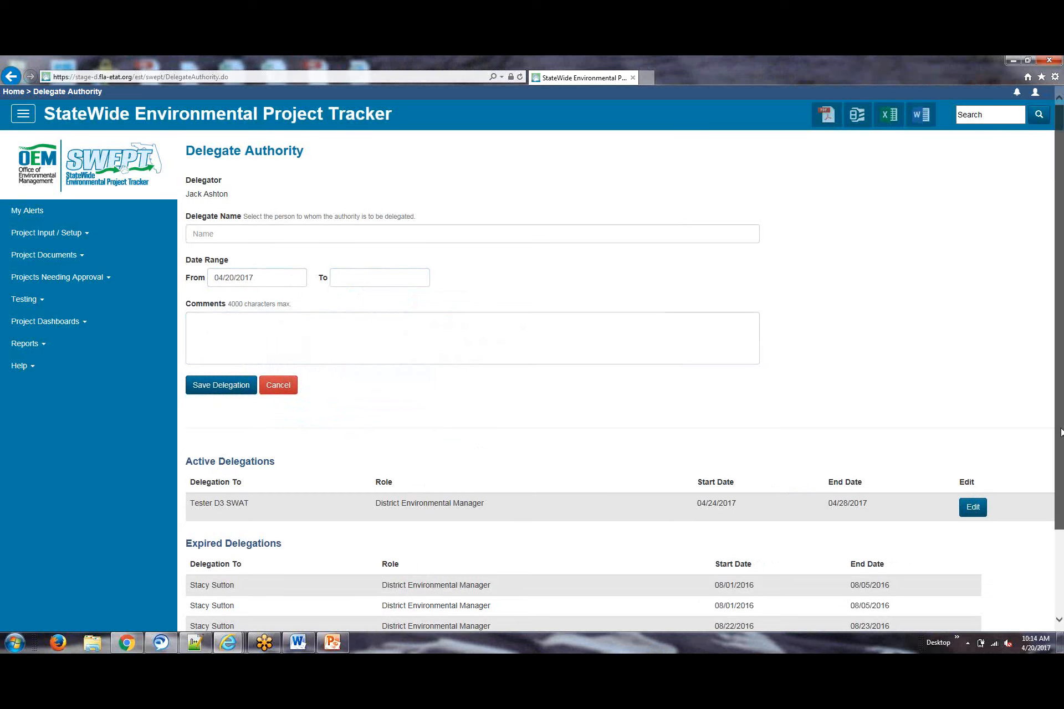
pyautogui.moveTo(1060, 431); pyautogui.dragTo(1061, 505)
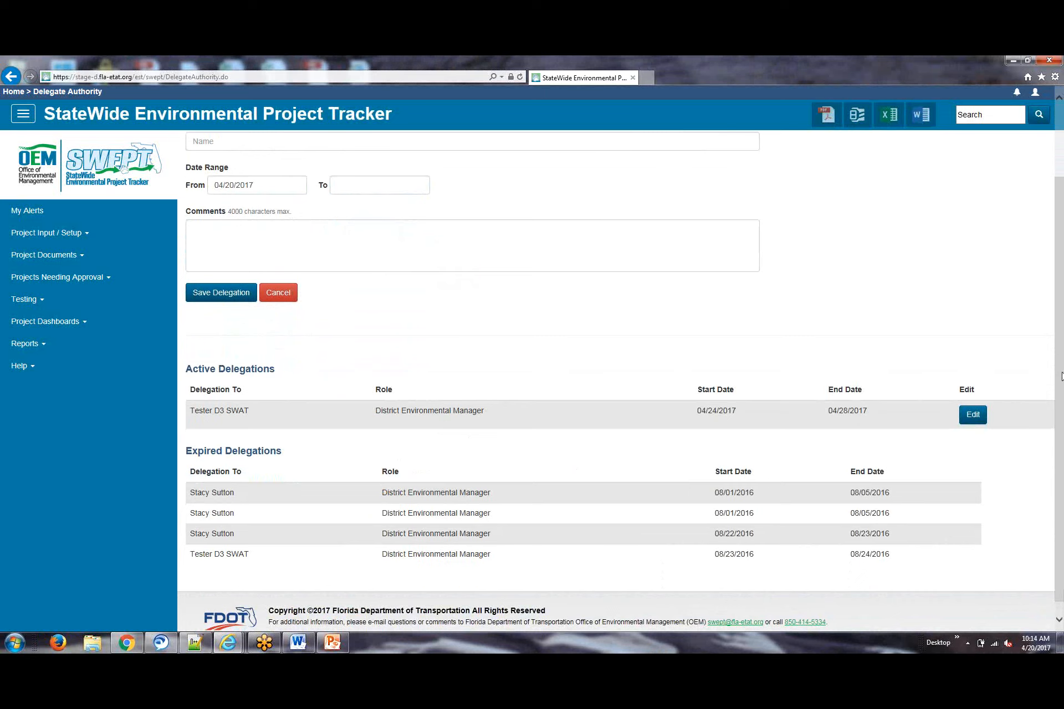
pyautogui.moveTo(1061, 374); pyautogui.dragTo(1062, 233)
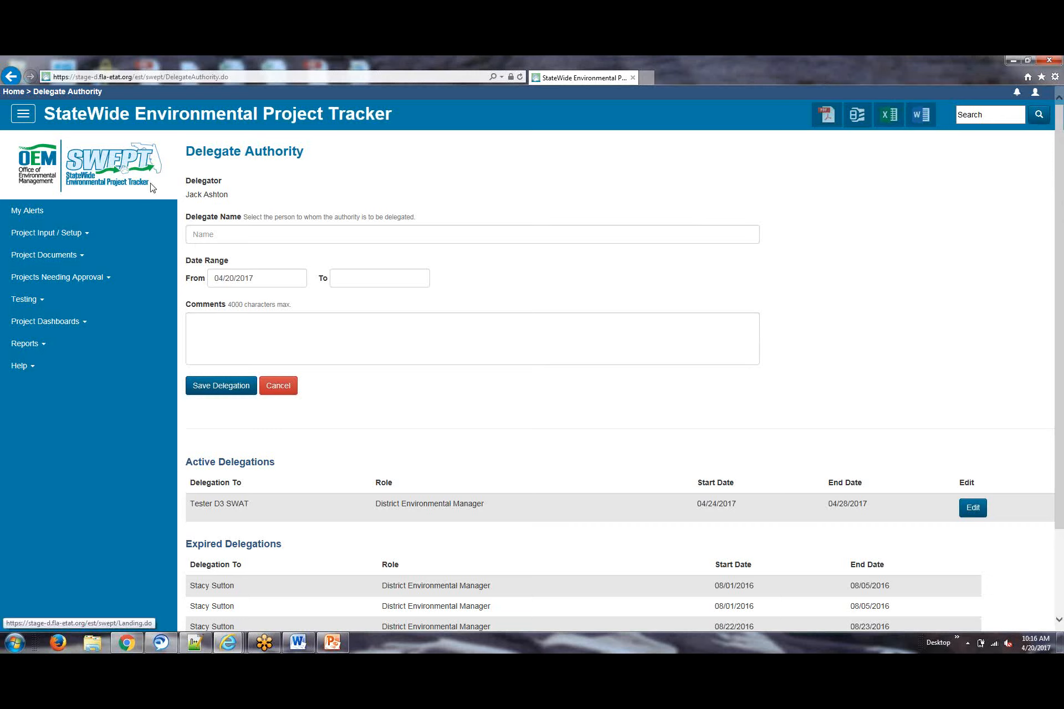
pyautogui.click(123, 178)
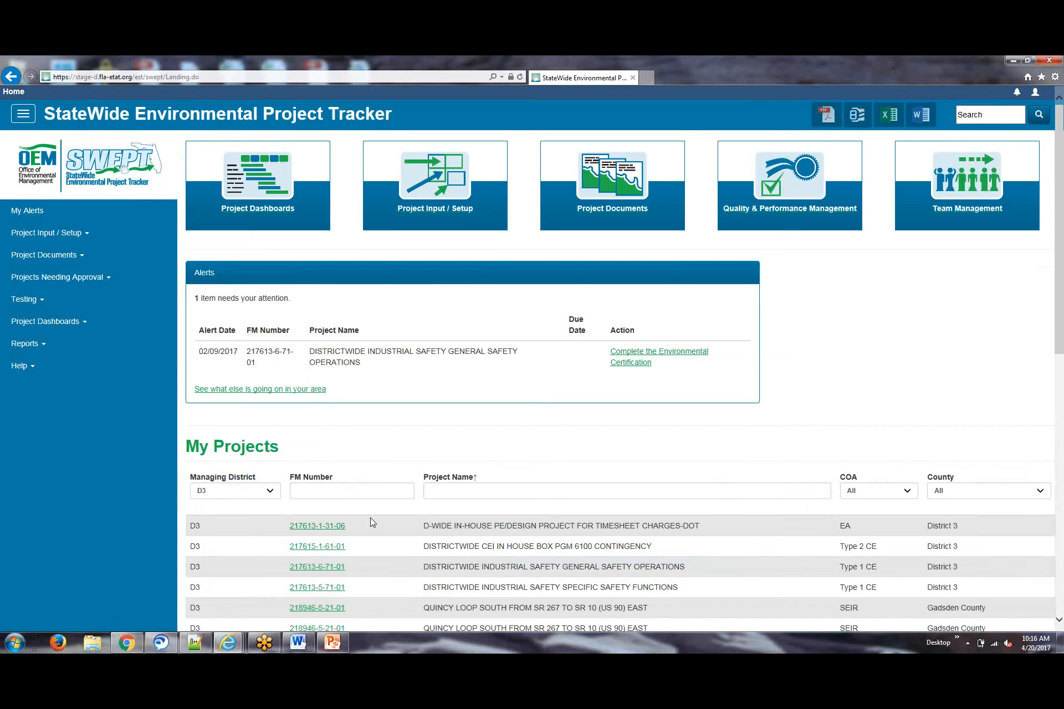
pyautogui.click(314, 528)
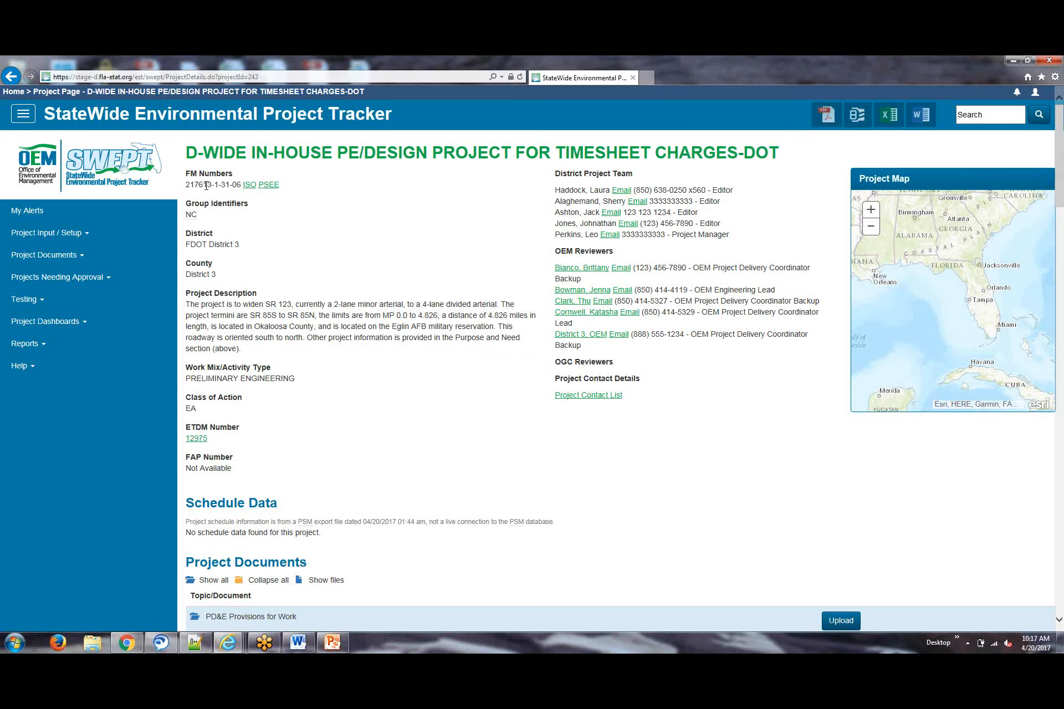
pyautogui.click(251, 190)
pyautogui.moveTo(191, 220)
pyautogui.moveTo(188, 243); pyautogui.dragTo(248, 250)
pyautogui.click(240, 290)
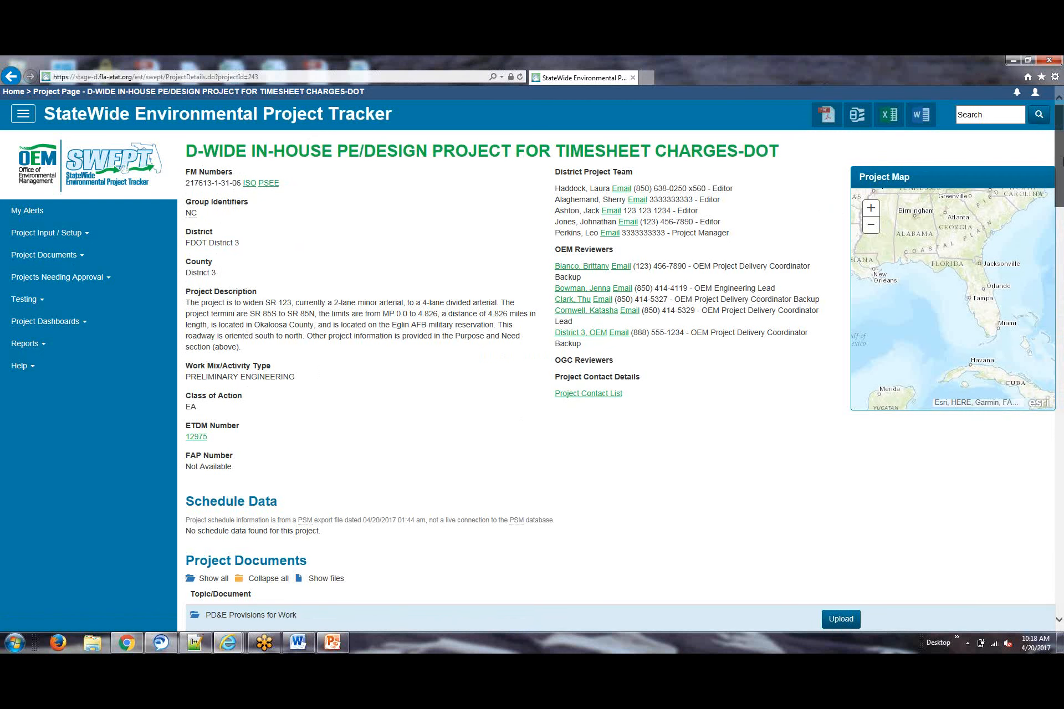
# - Examine the project's OGC Reviewers, Project Contact Details, Schedule Data and Project Documents sections
pyautogui.scroll(-1, 1060, 158)
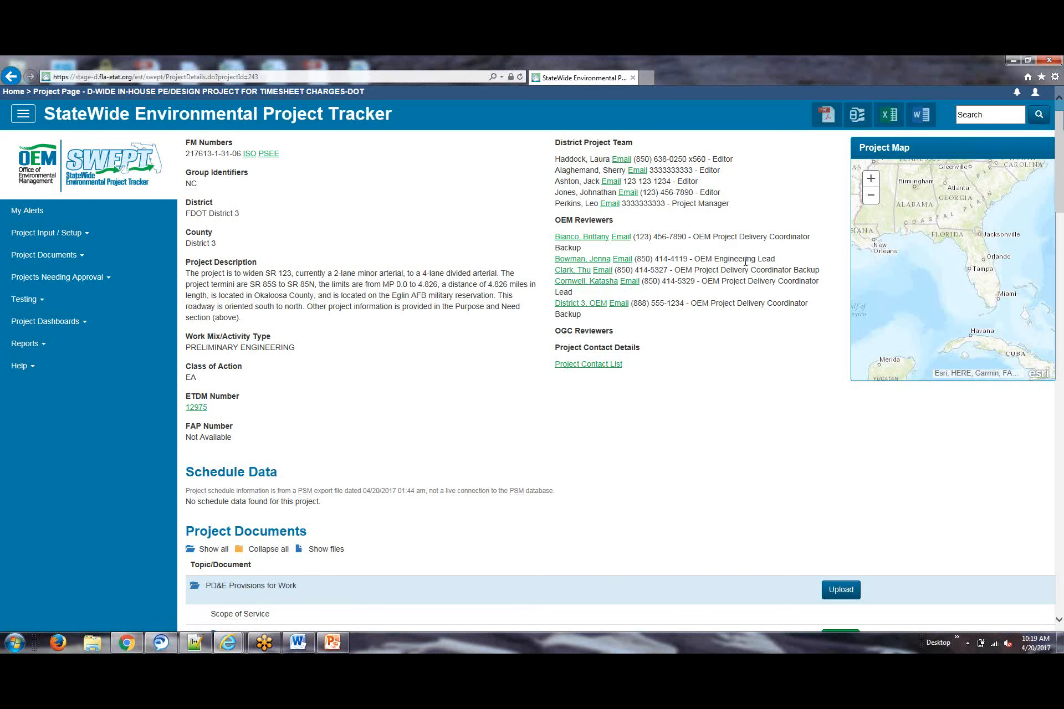
pyautogui.tripleClick(561, 332)
pyautogui.click(647, 377)
pyautogui.moveTo(1062, 155); pyautogui.dragTo(1062, 216)
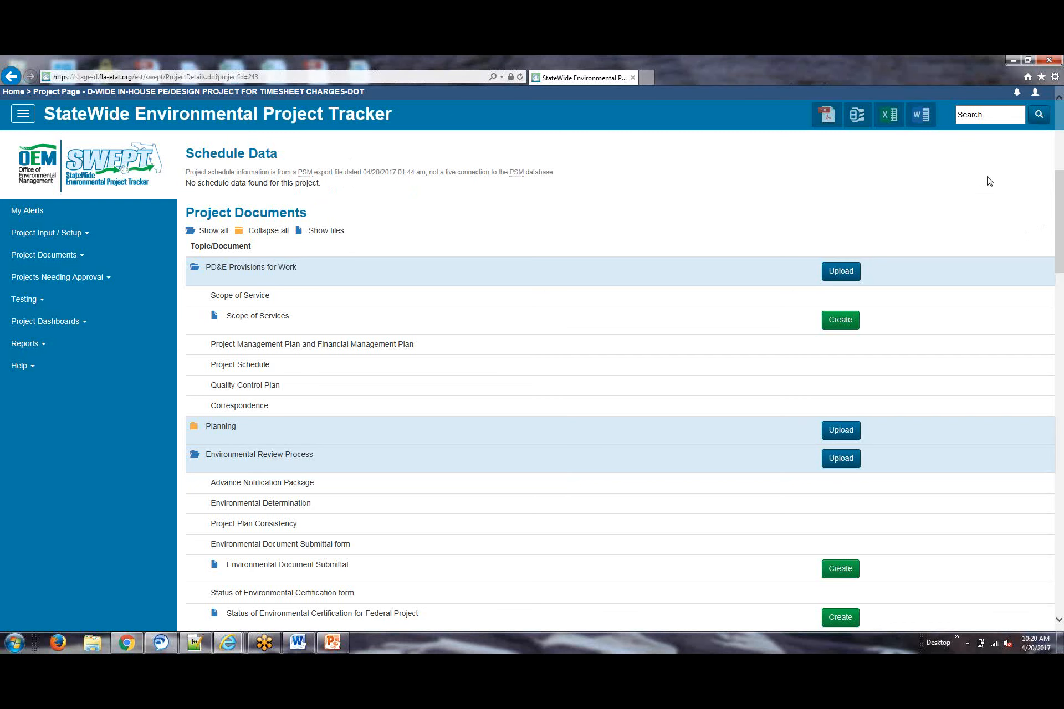
pyautogui.click(11, 76)
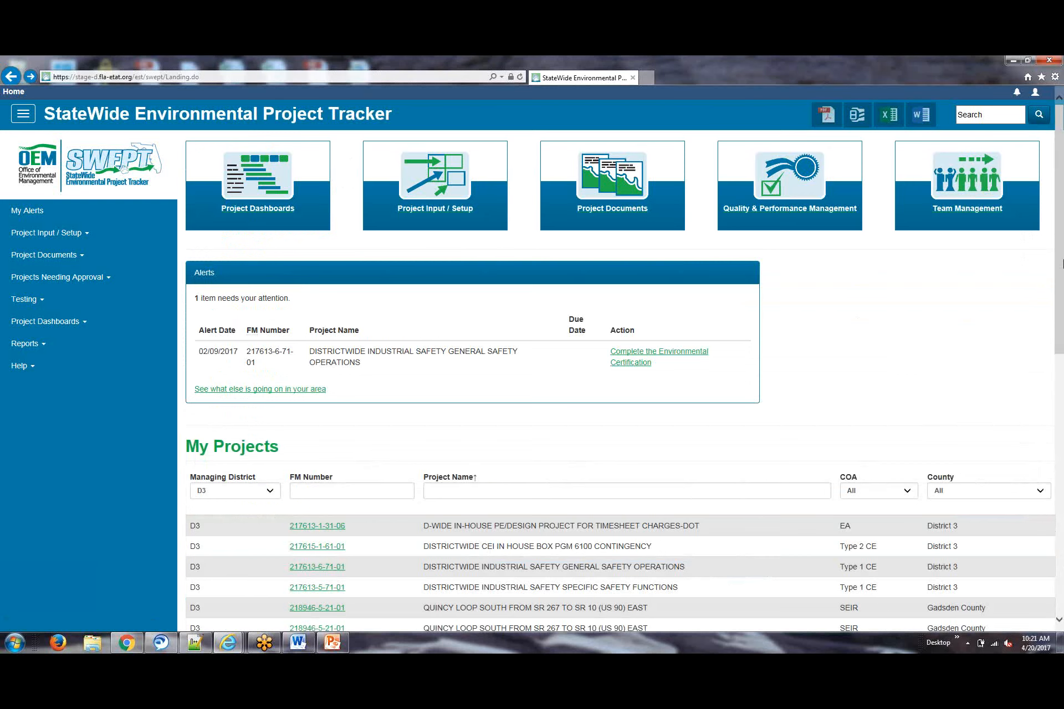
pyautogui.scroll(-3, 1061, 275)
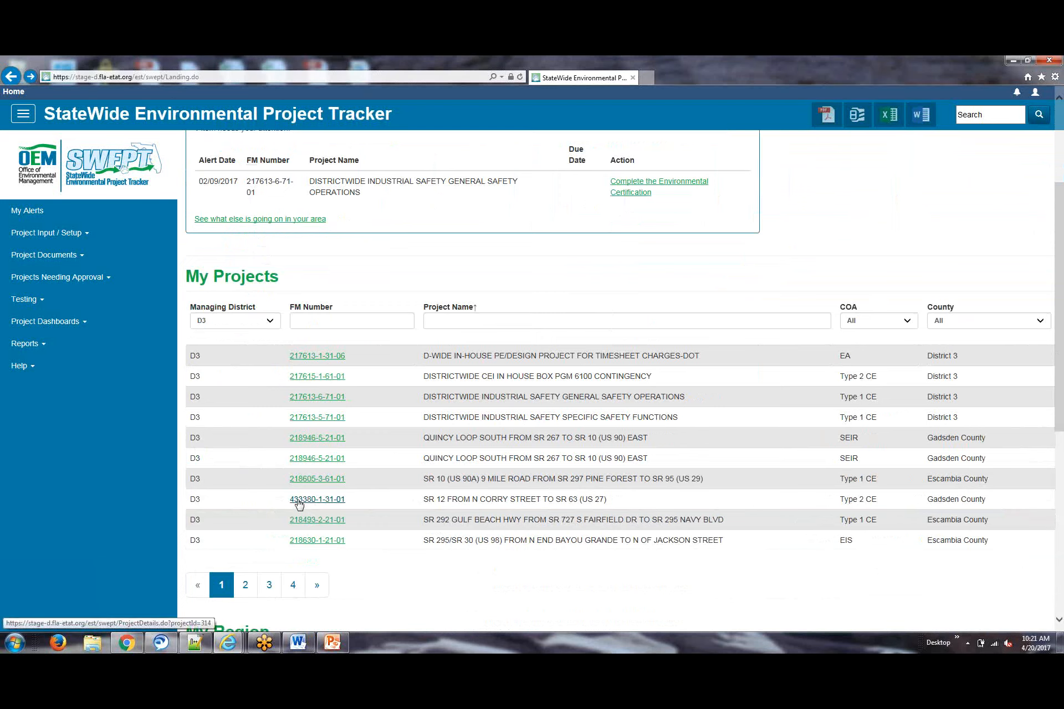
pyautogui.click(319, 545)
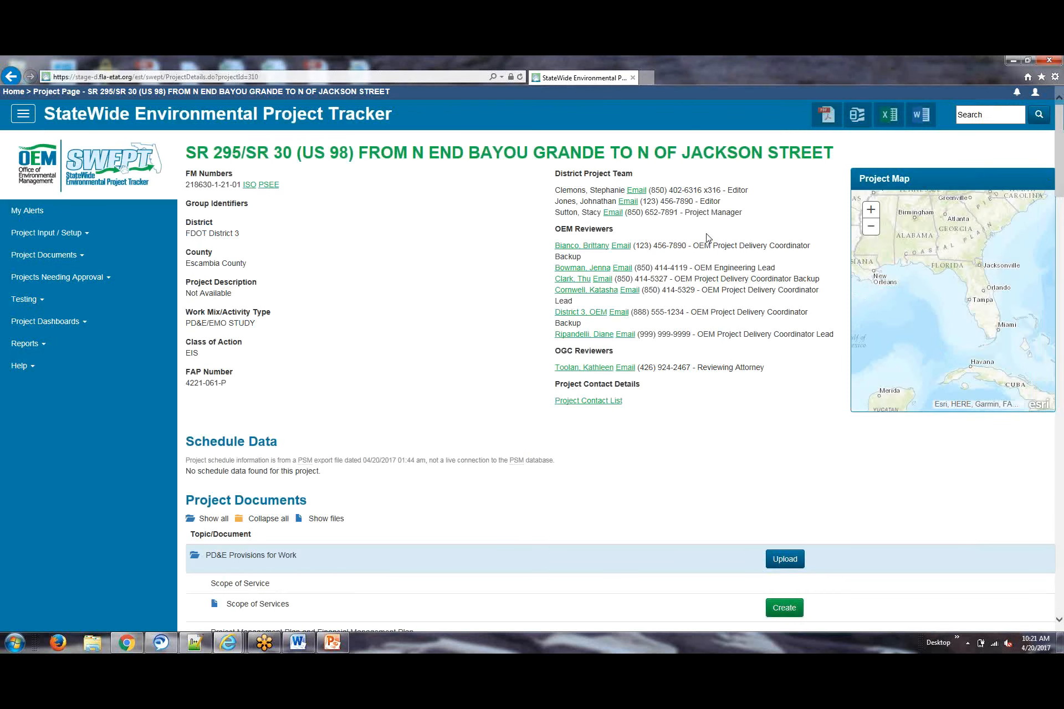
# - Go back and open the SR 12 from N Corry Street to SR 63 project, then review its Schedule Data and Project Documents
pyautogui.click(12, 76)
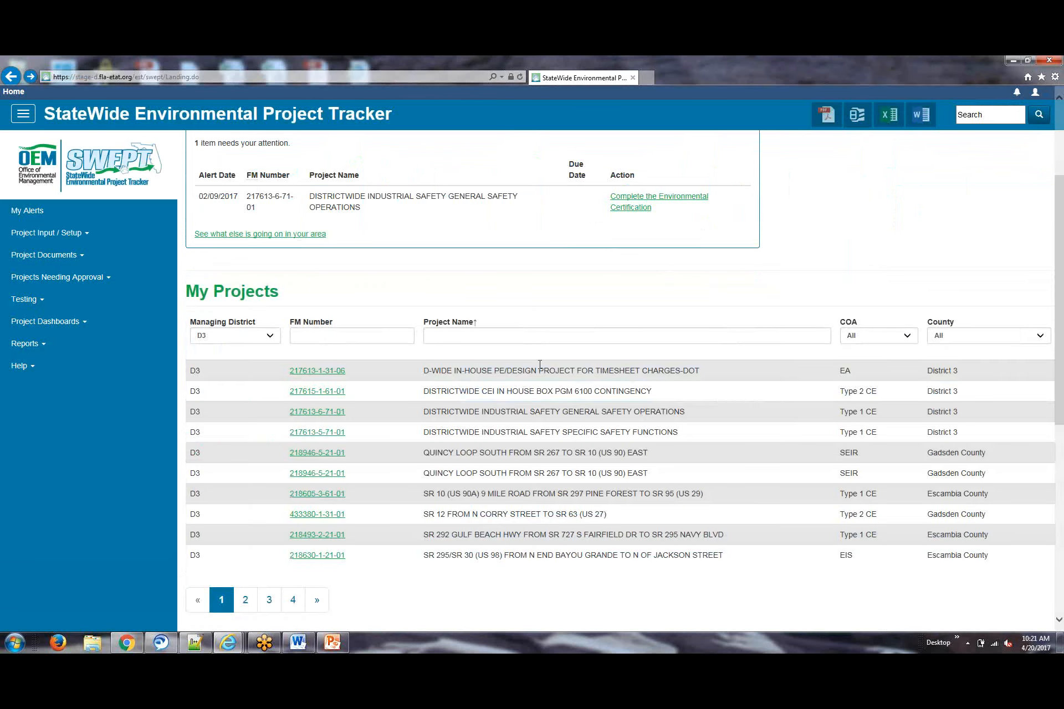
pyautogui.click(329, 515)
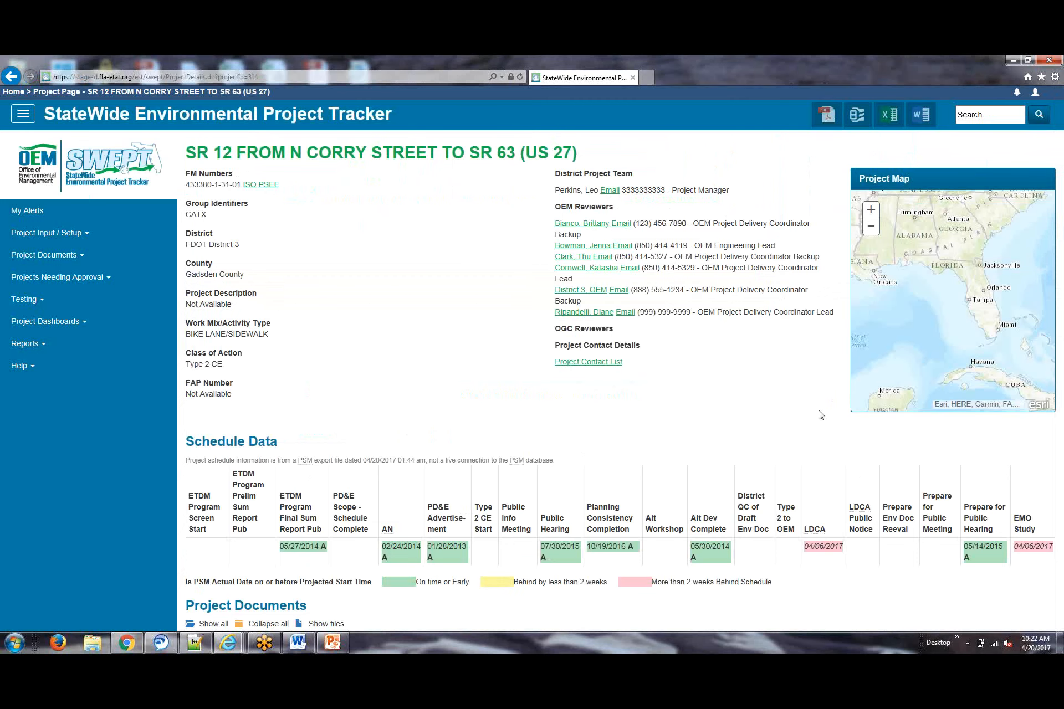
pyautogui.scroll(-5, 820, 415)
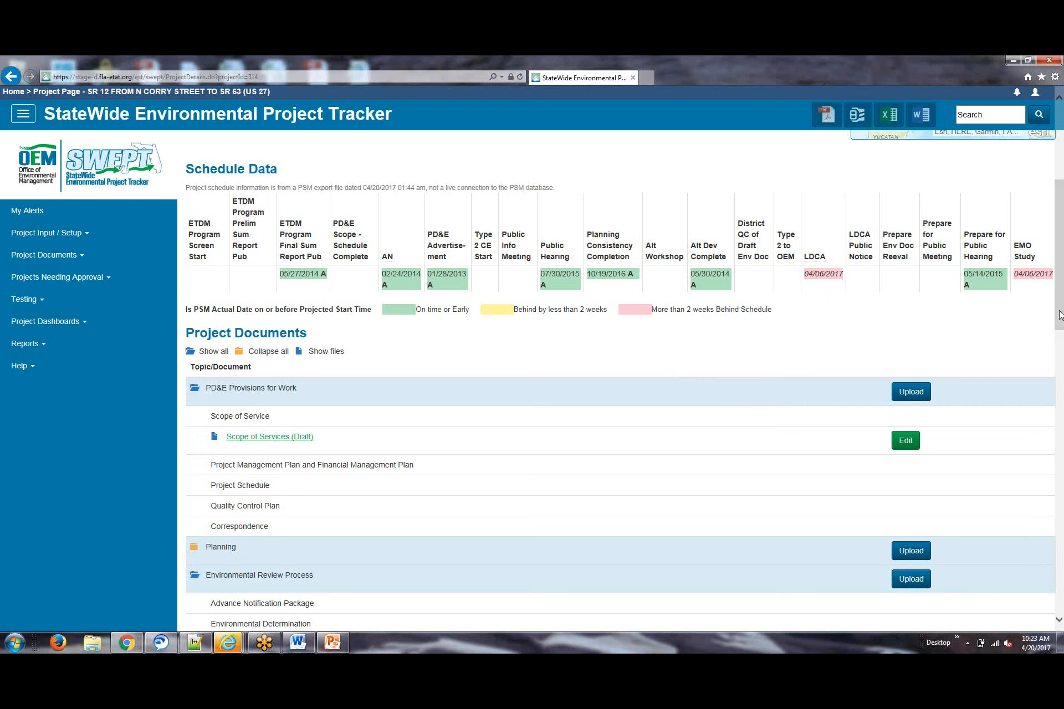
pyautogui.moveTo(1059, 314); pyautogui.dragTo(1062, 364)
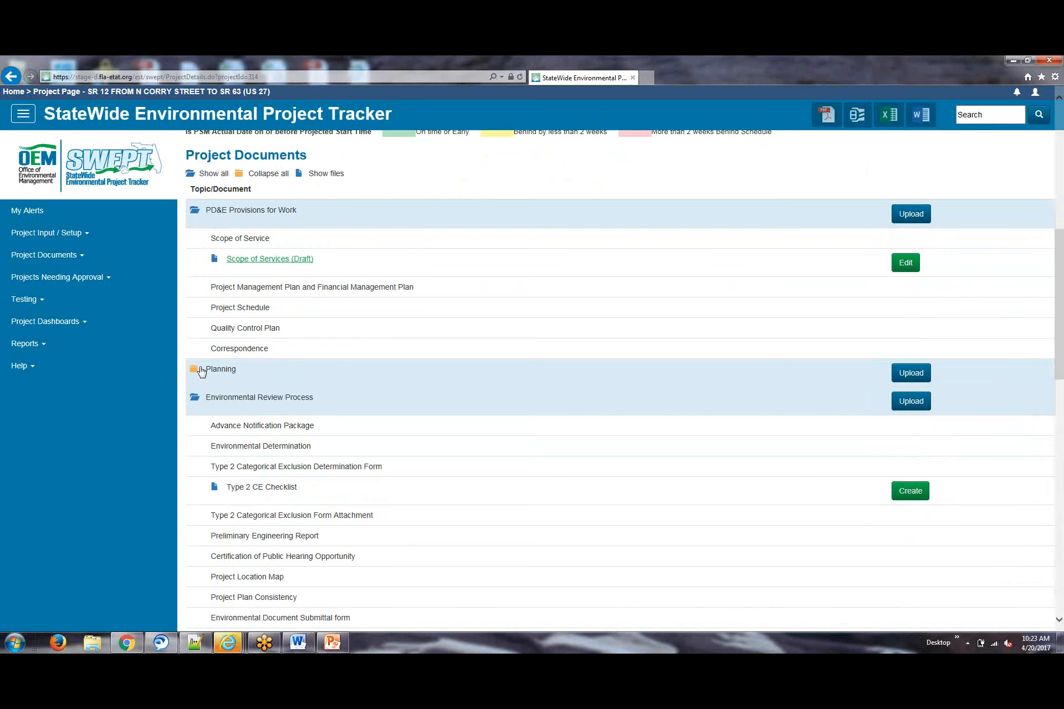
# - Expand all Project Documents topics, collapse them all, and switch to showing only topics with files
pyautogui.click(190, 175)
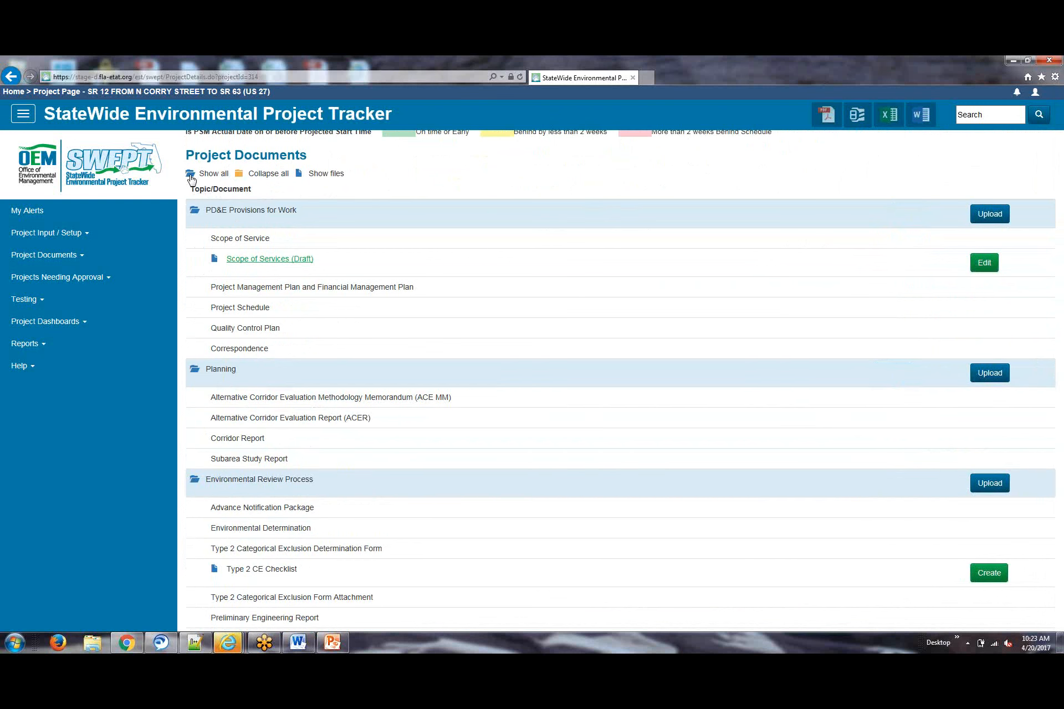
pyautogui.click(241, 175)
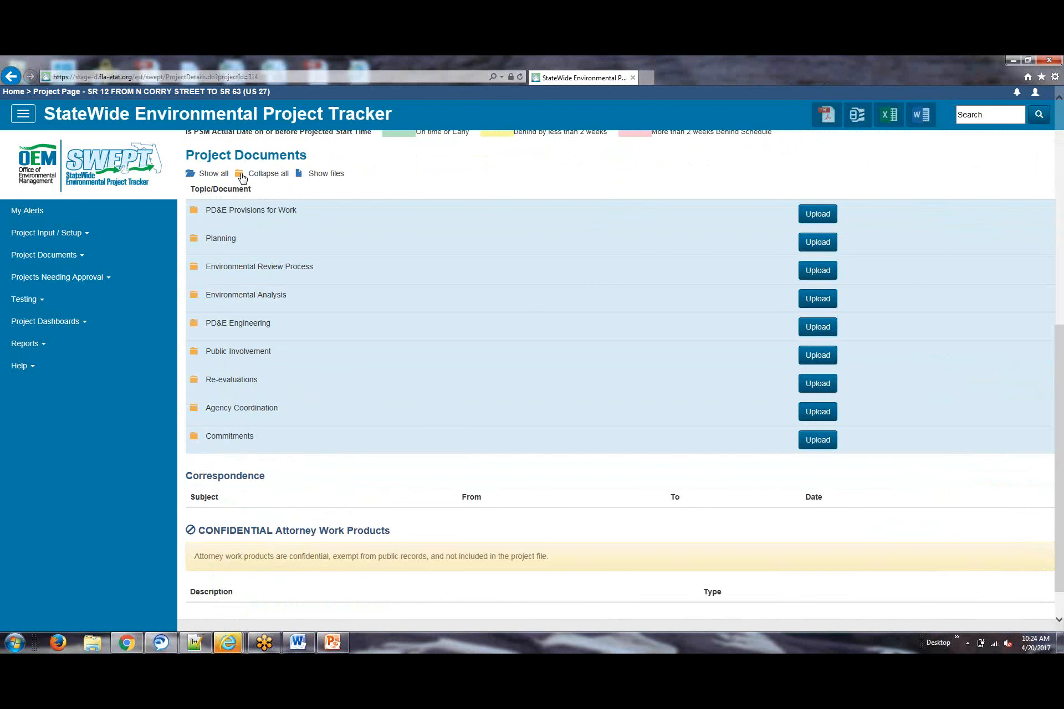
pyautogui.click(302, 177)
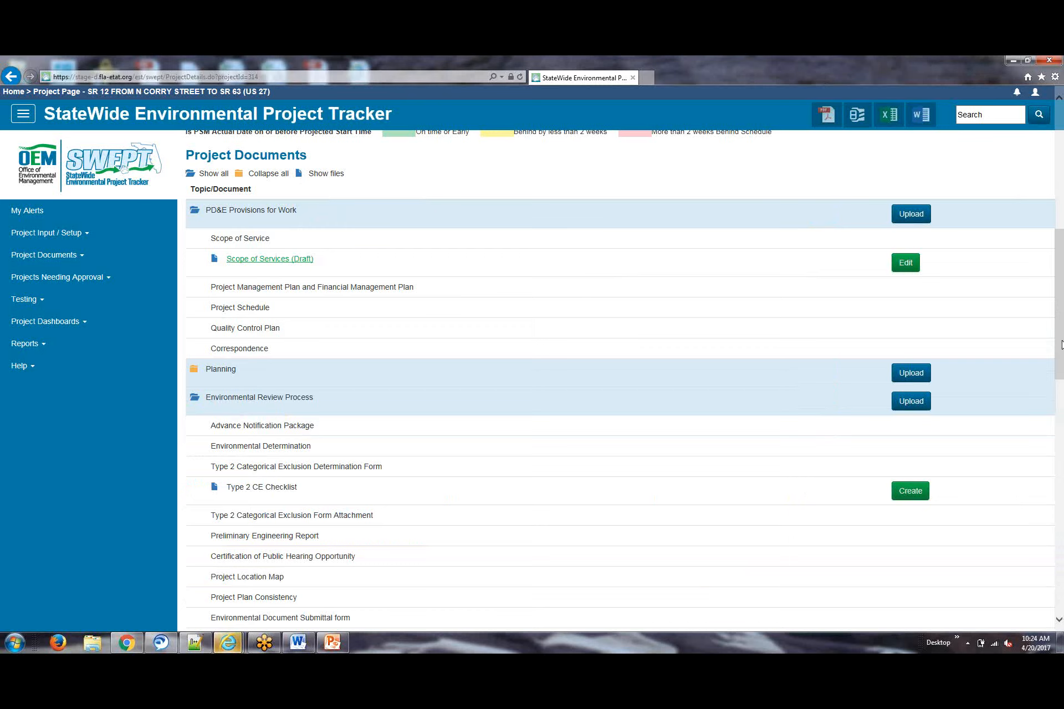
# - Open the document upload form for Environmental Review Process and select the Audit Materials and Self-Assessments products
pyautogui.click(912, 403)
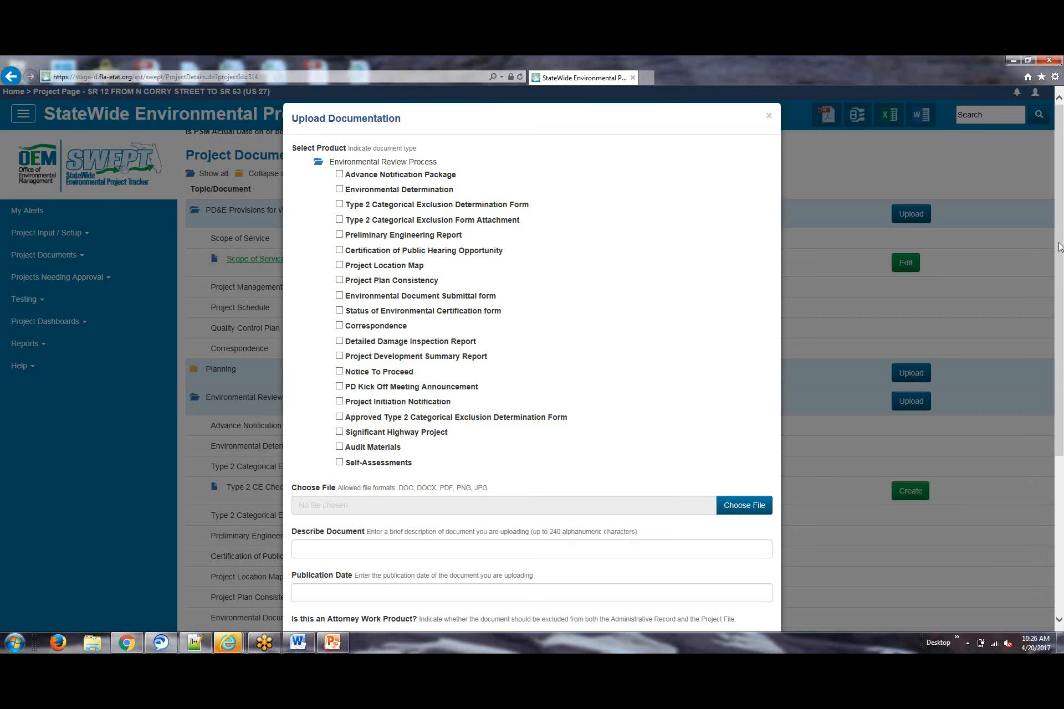
pyautogui.scroll(-1, 1062, 299)
pyautogui.moveTo(1062, 300); pyautogui.dragTo(1062, 423)
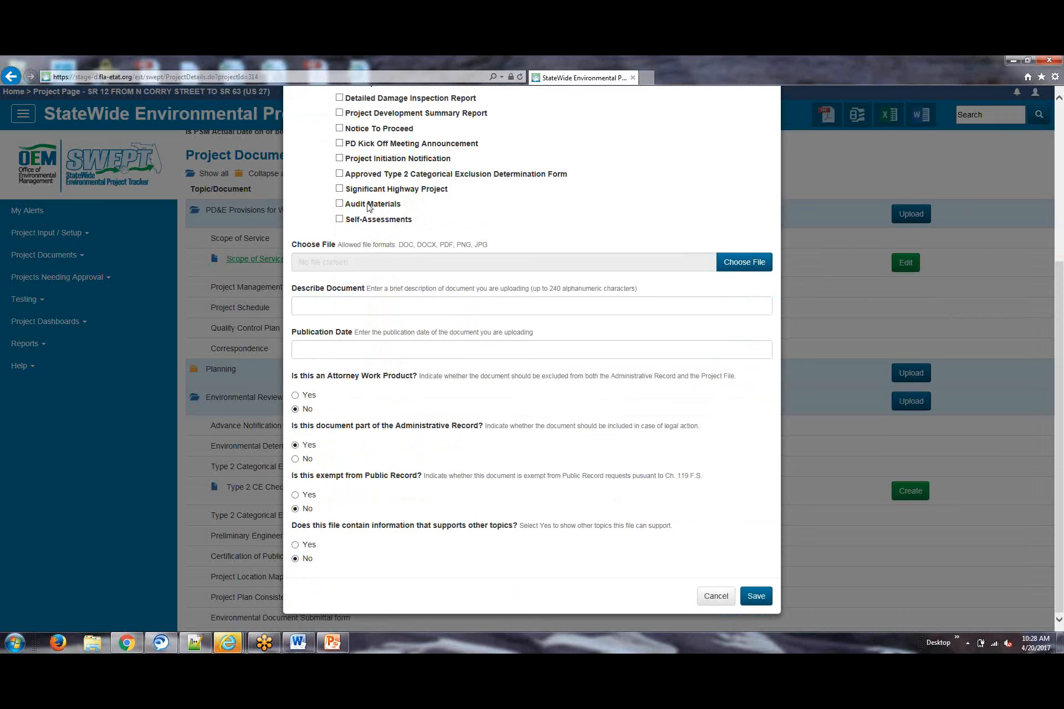
pyautogui.click(339, 204)
pyautogui.click(339, 218)
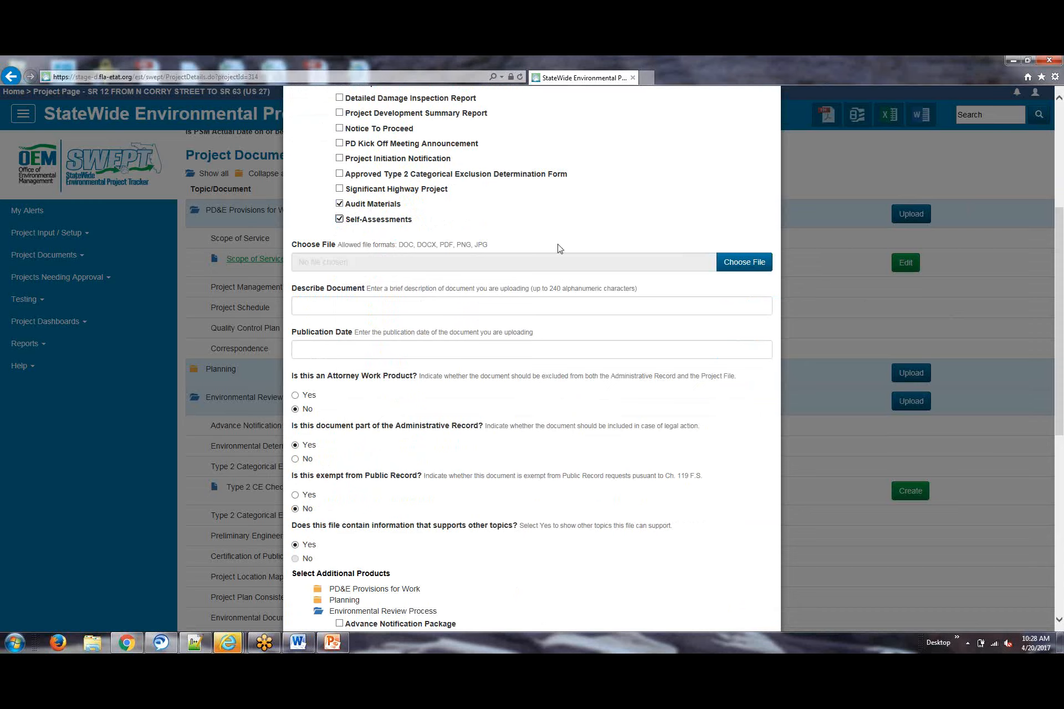
# - Choose test-document-1.pdf from the estresources\temp folder on Local Disk (C:) as the file to upload
pyautogui.click(748, 269)
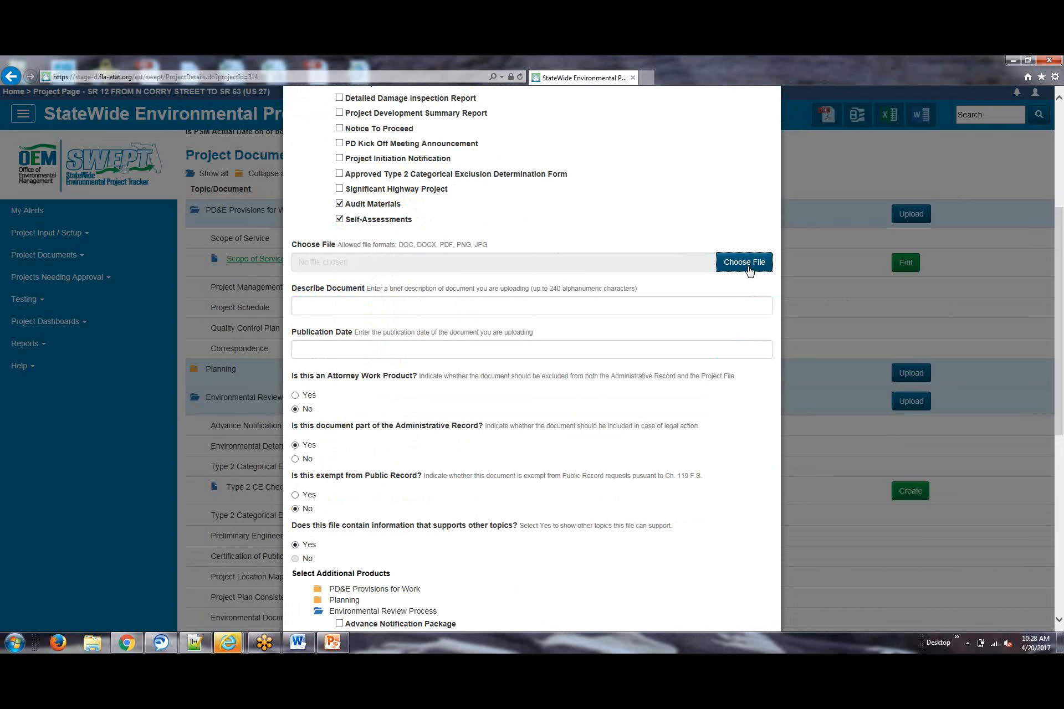
pyautogui.click(743, 261)
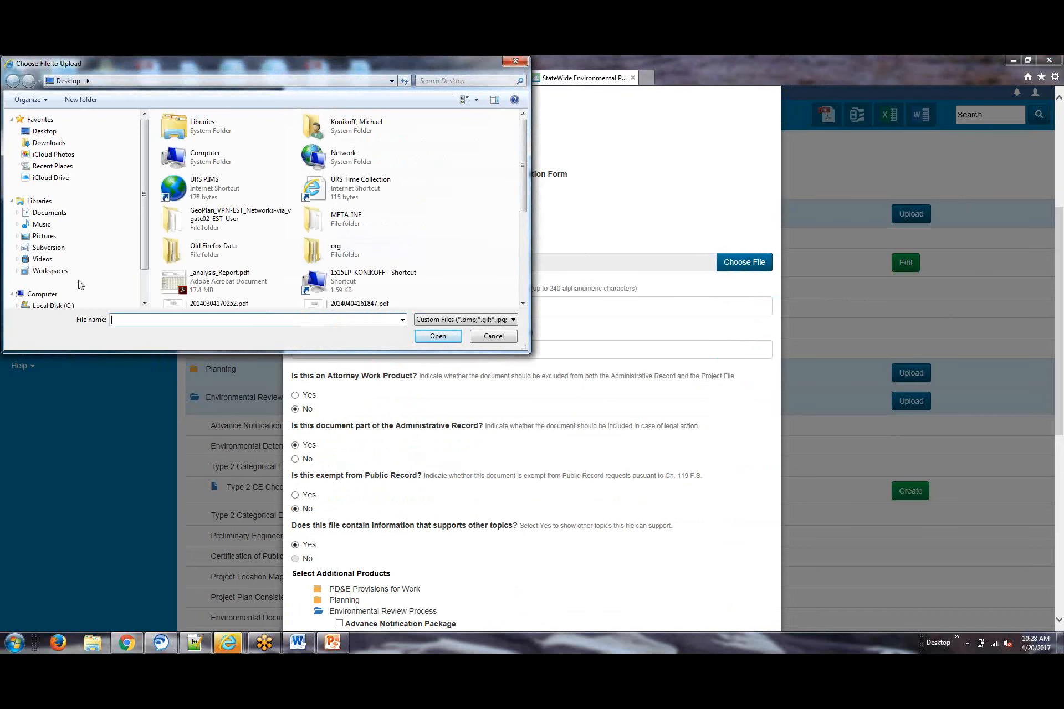
pyautogui.click(70, 305)
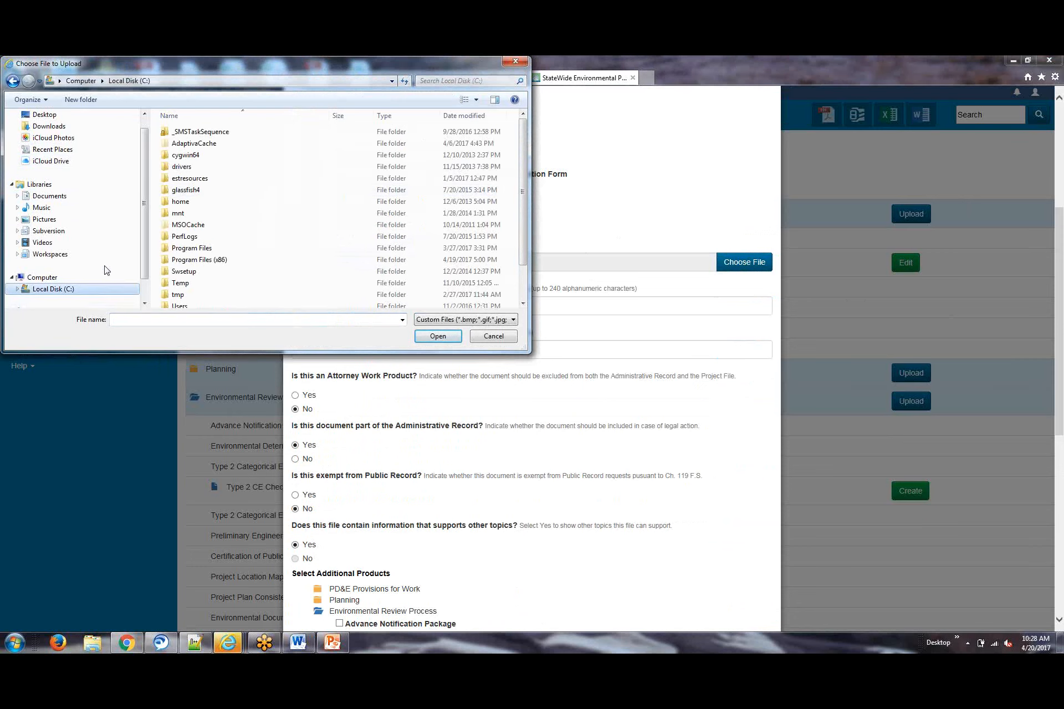
pyautogui.doubleClick(205, 178)
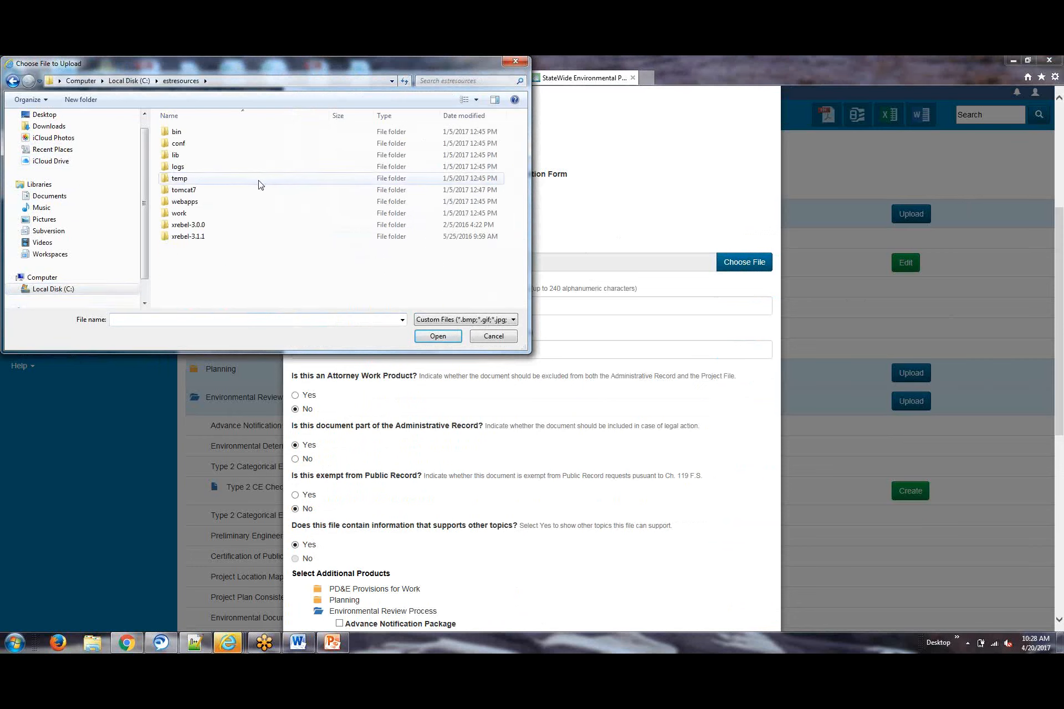
pyautogui.doubleClick(184, 179)
pyautogui.click(221, 133)
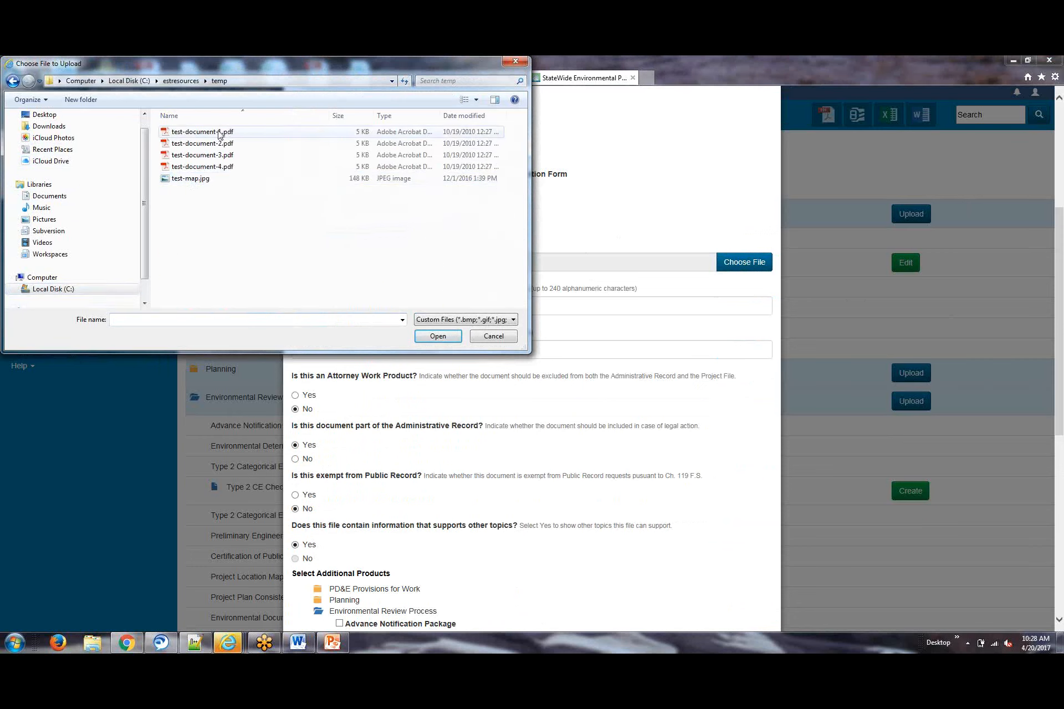
pyautogui.click(438, 336)
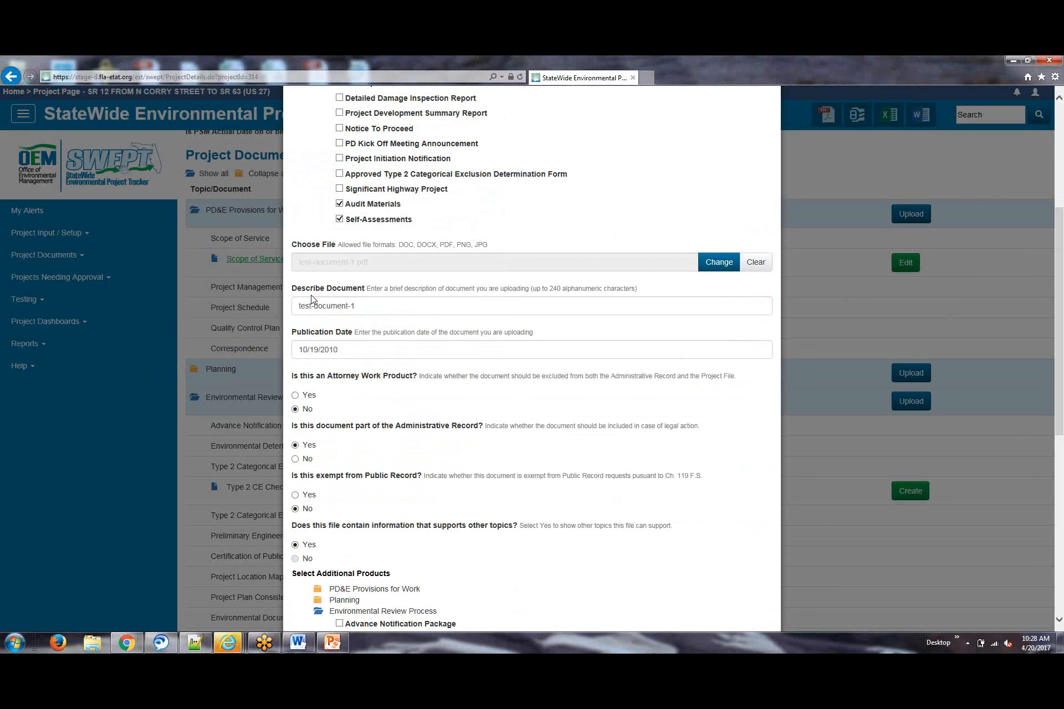
# - Set the document description to "sample doc description" and replace the chosen file with test-document-2.pdf
pyautogui.tripleClick(389, 308)
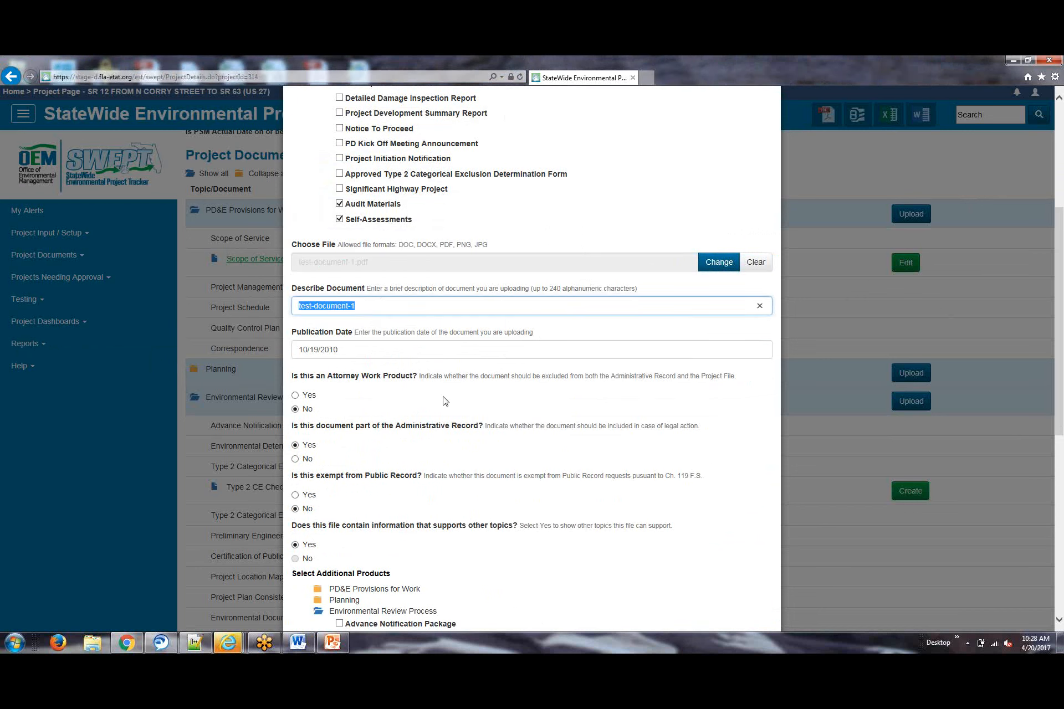
pyautogui.write('sample doc description')
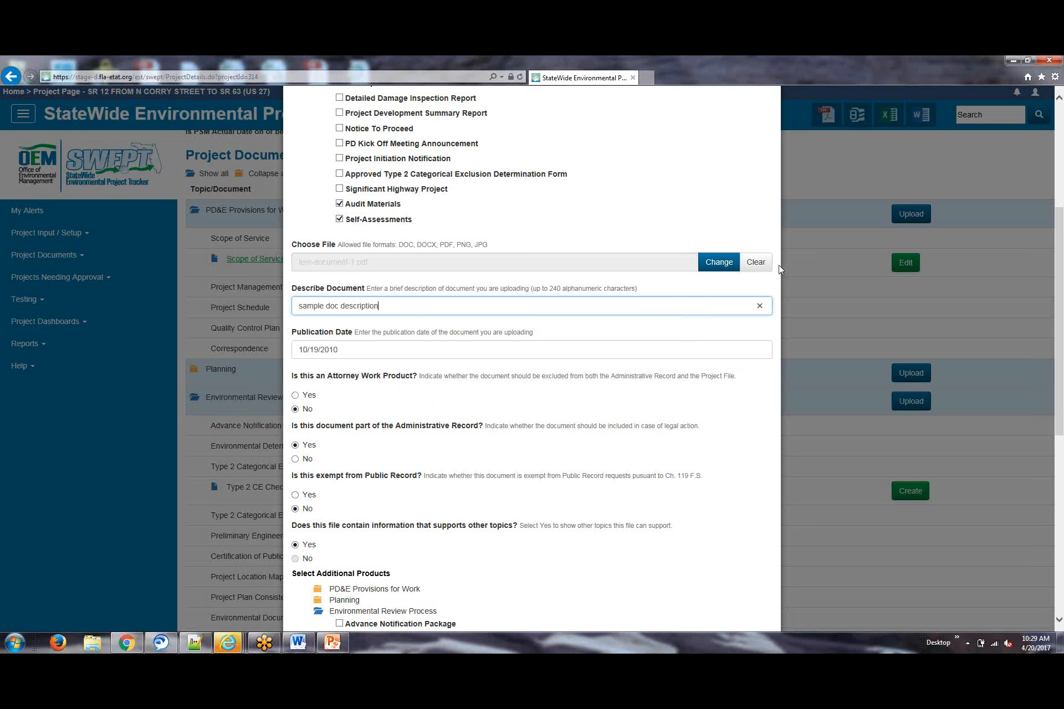
pyautogui.click(762, 266)
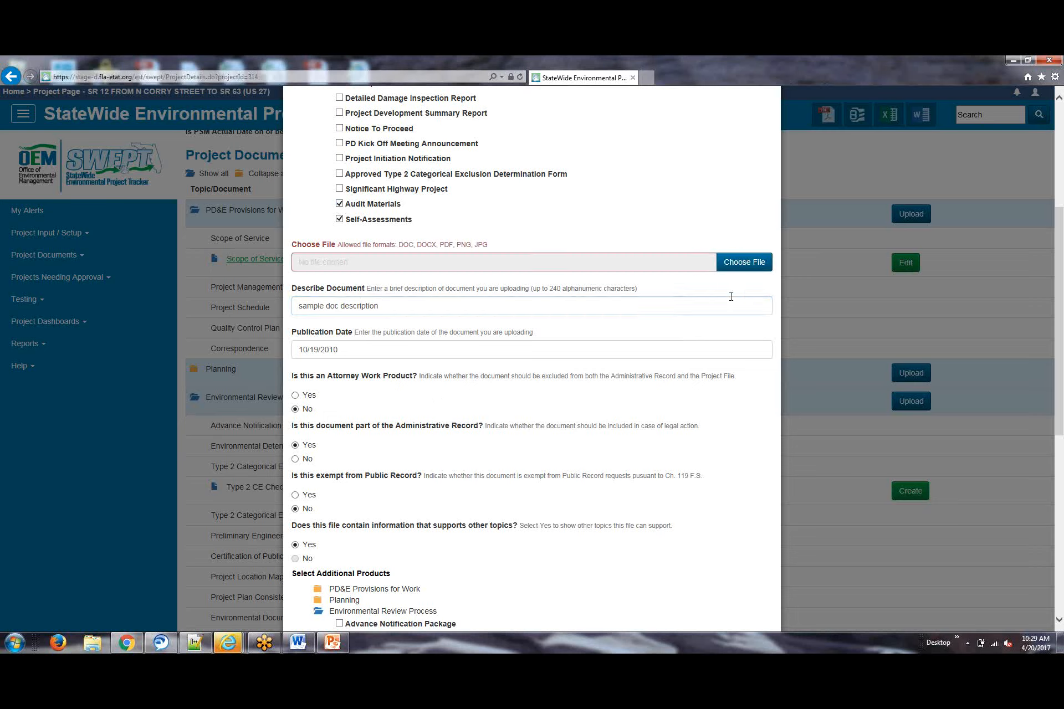
pyautogui.click(737, 264)
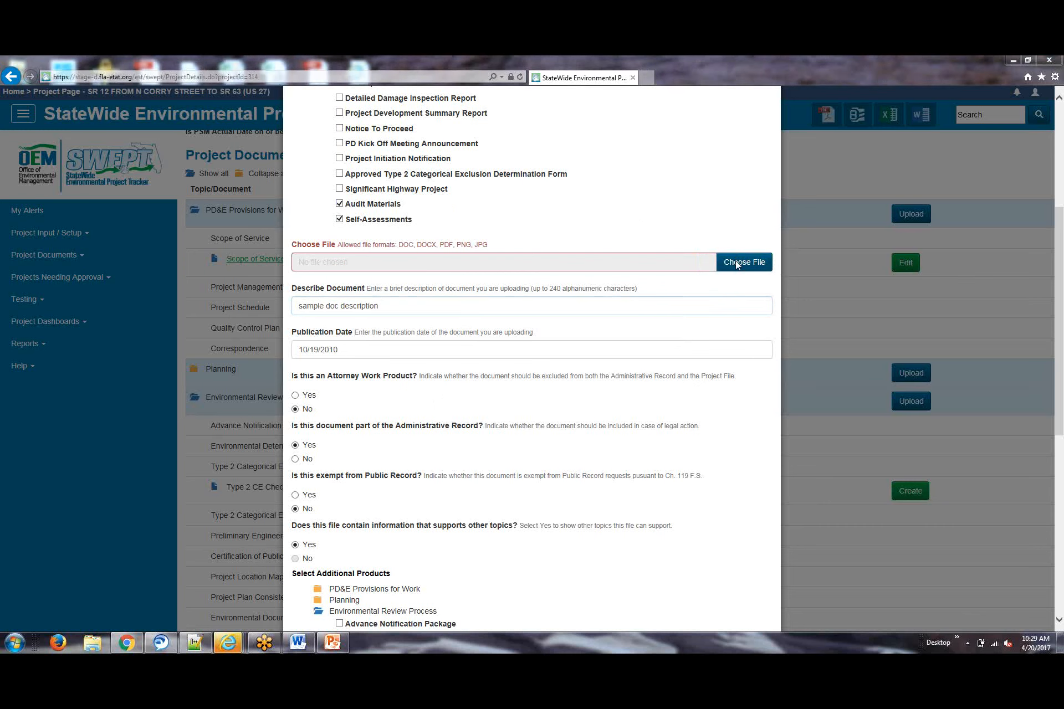
pyautogui.click(222, 145)
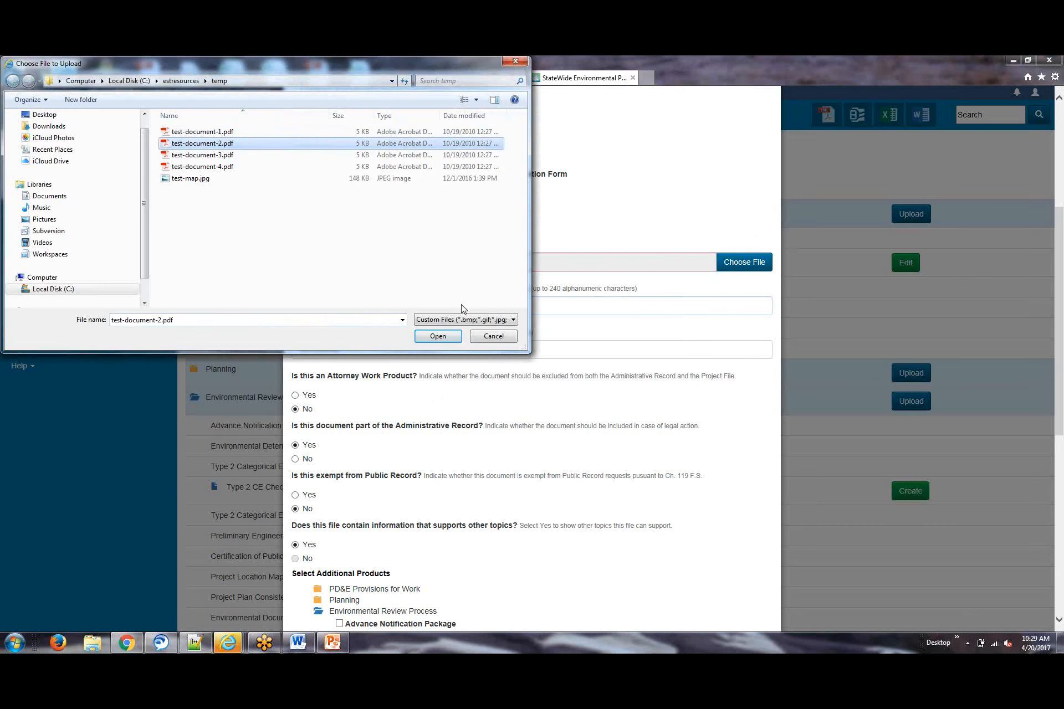
pyautogui.click(447, 336)
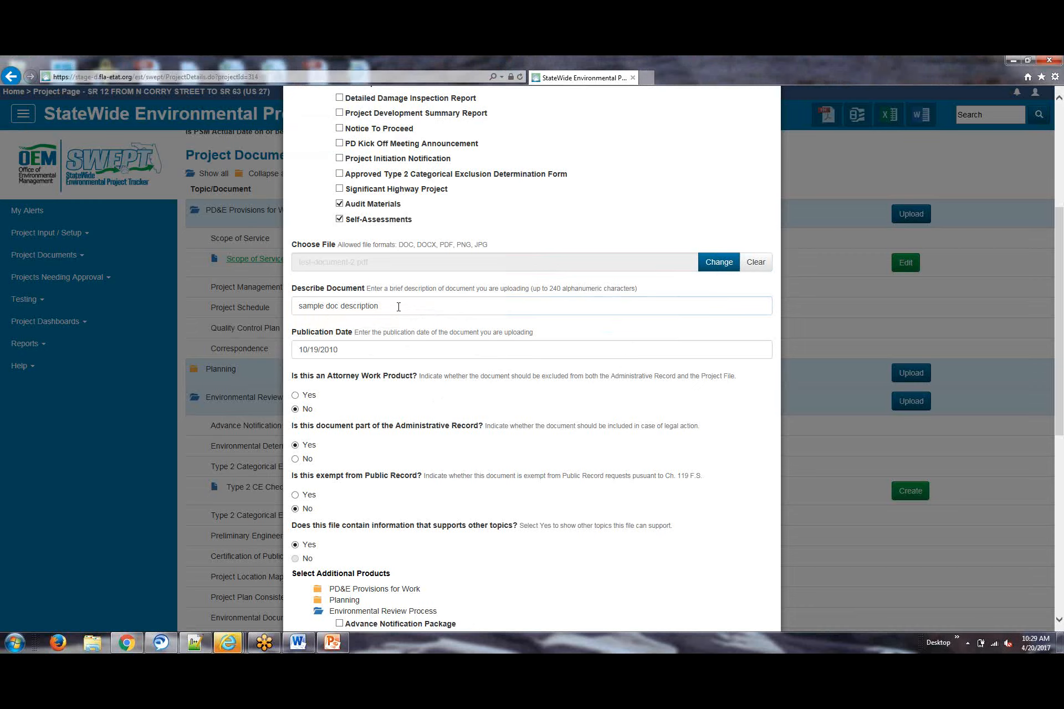
# - Deselect Self-Assessments and Audit Materials, and select Notice To Proceed and PD Kick Off Meeting Announcement as the products instead
pyautogui.click(339, 219)
pyautogui.click(339, 203)
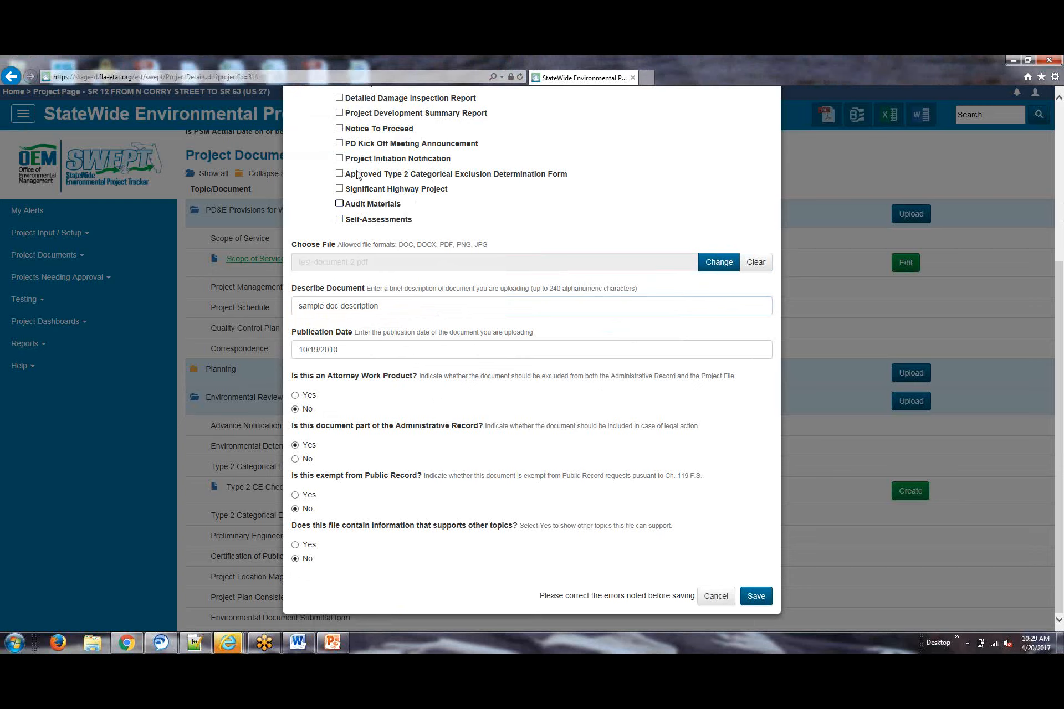
pyautogui.click(339, 129)
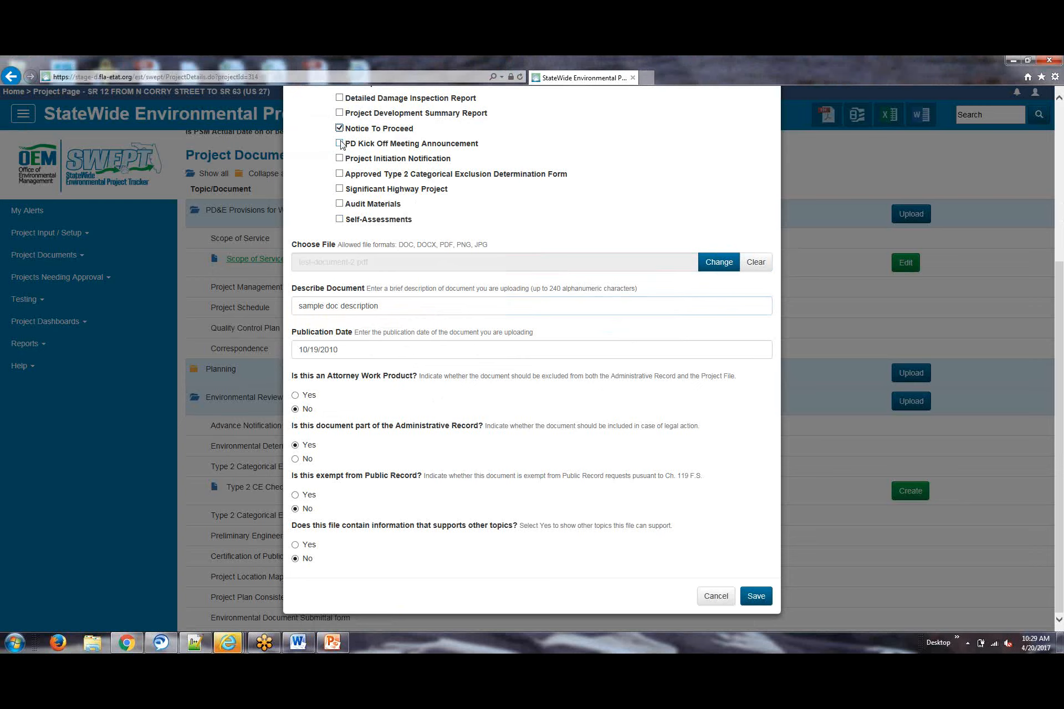
pyautogui.click(340, 144)
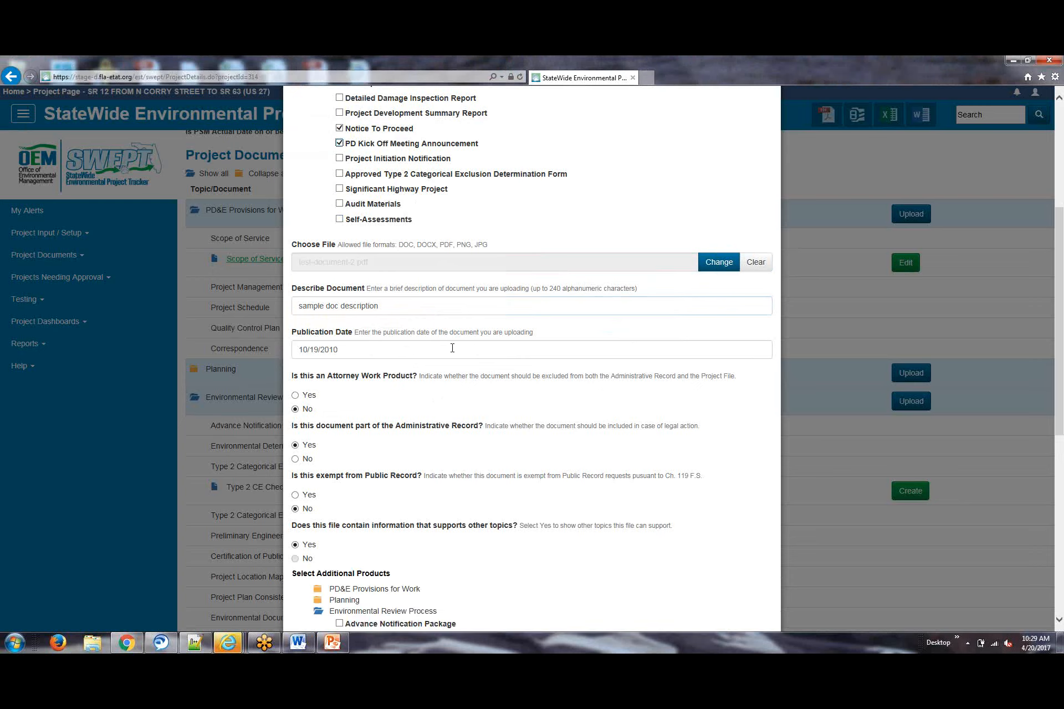
# - Set the Attorney Work Product question to Yes, and return it to No
pyautogui.click(1060, 248)
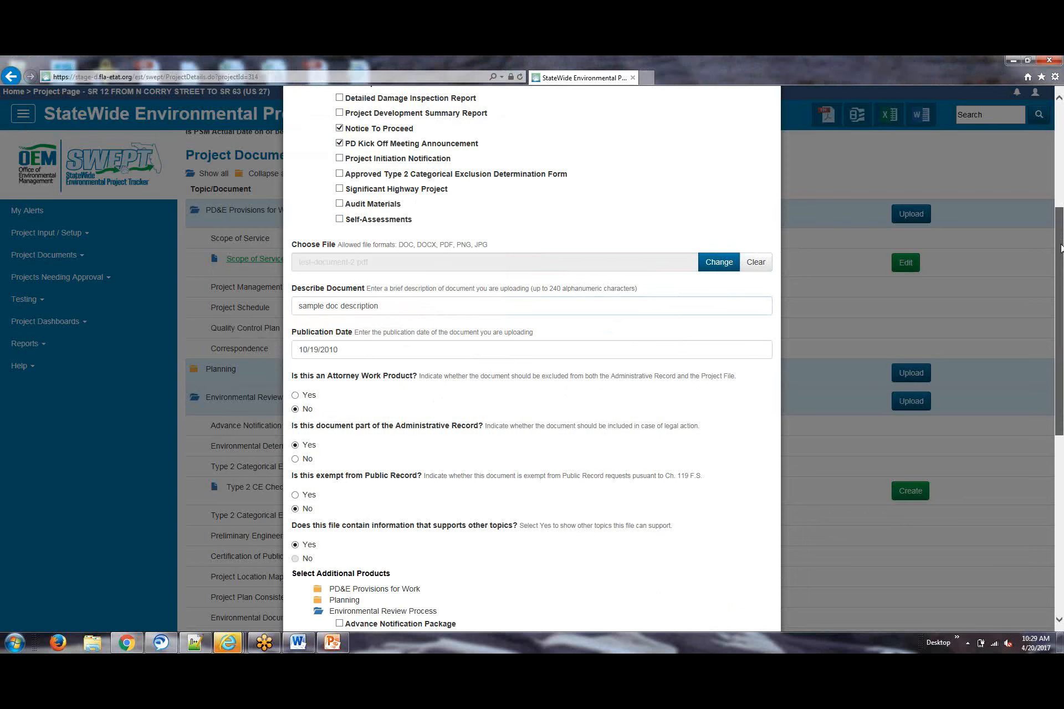
pyautogui.moveTo(1063, 280); pyautogui.dragTo(1063, 360)
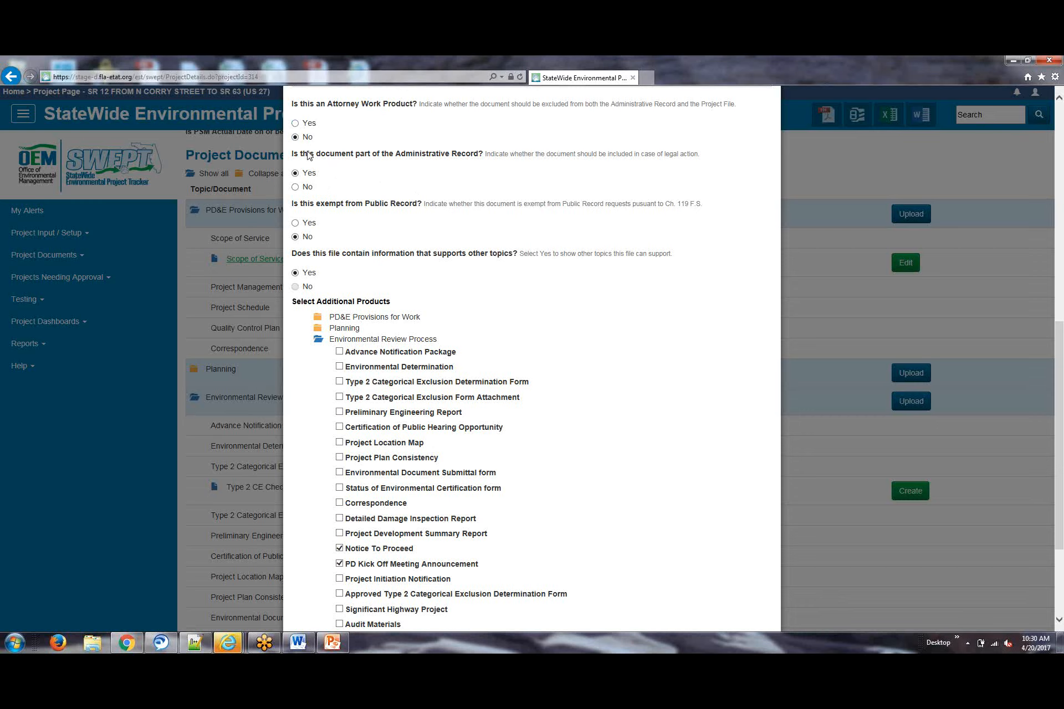
pyautogui.click(296, 124)
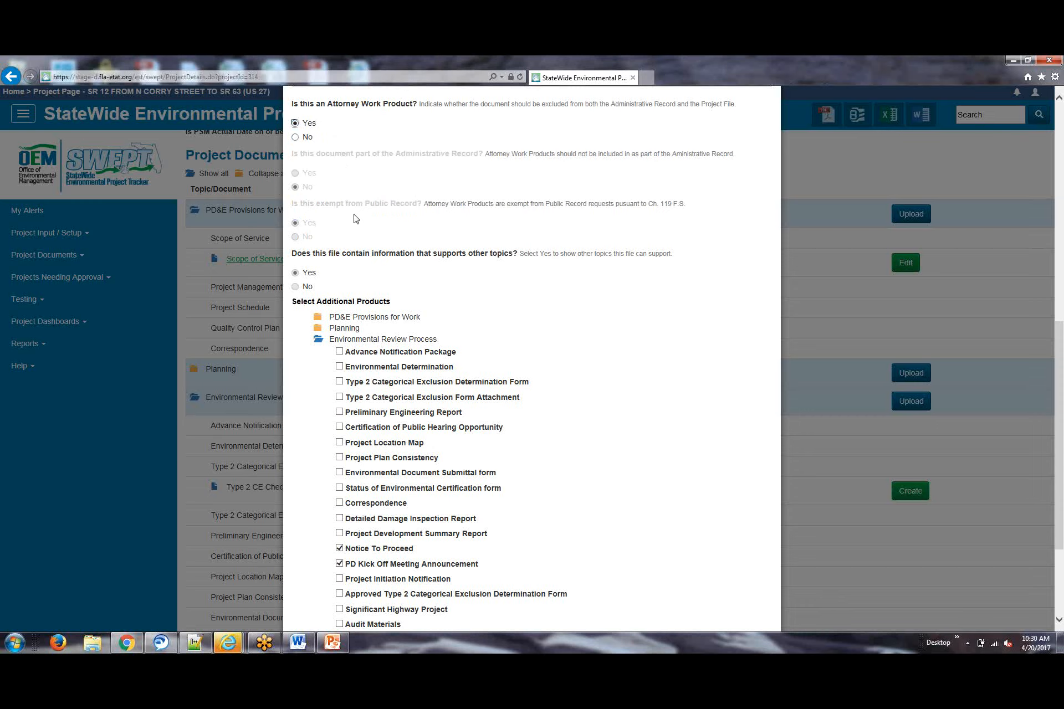
pyautogui.click(308, 139)
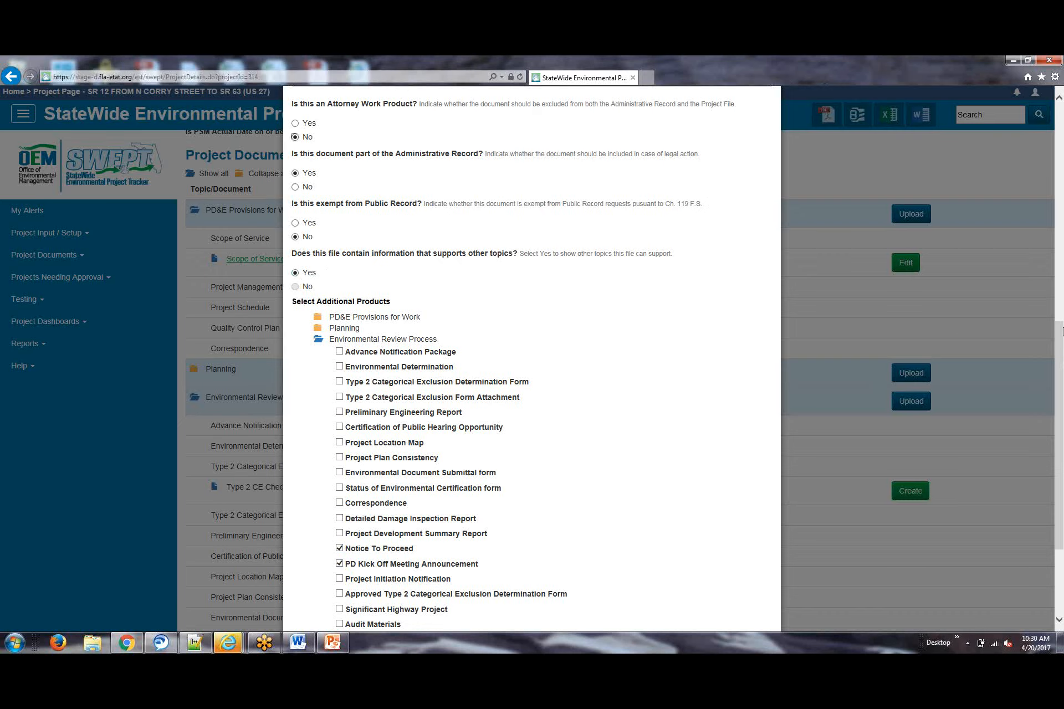
# - Add Project Schedule under PD&E Provisions for Work as an additional product and save the upload
pyautogui.moveTo(1061, 343); pyautogui.dragTo(1062, 410)
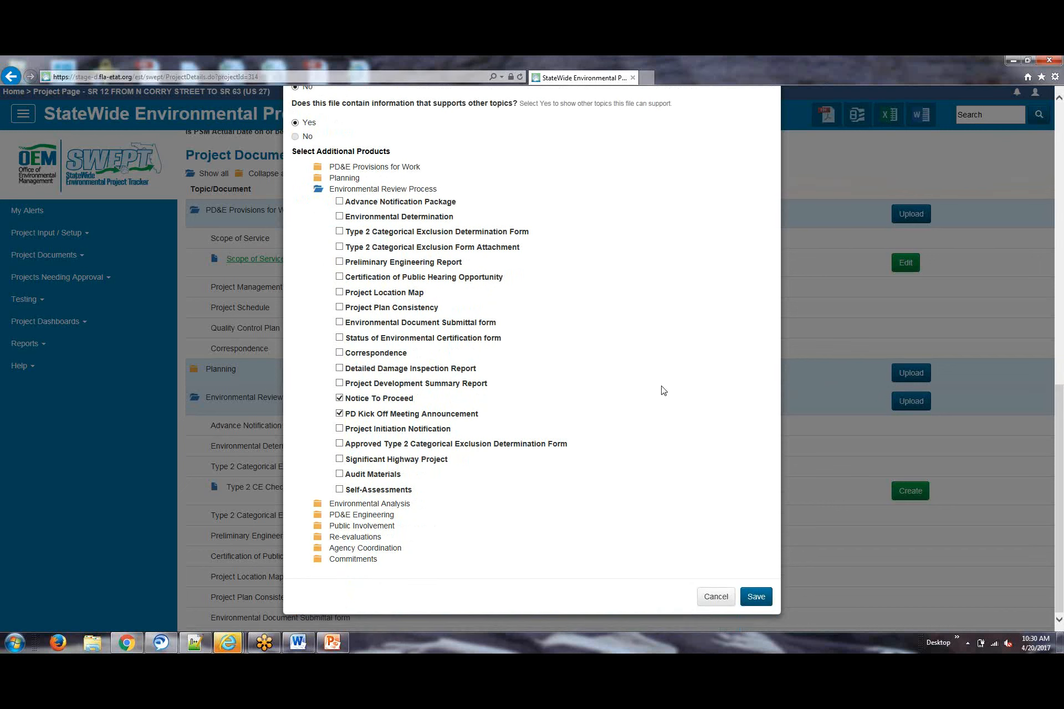
pyautogui.click(319, 180)
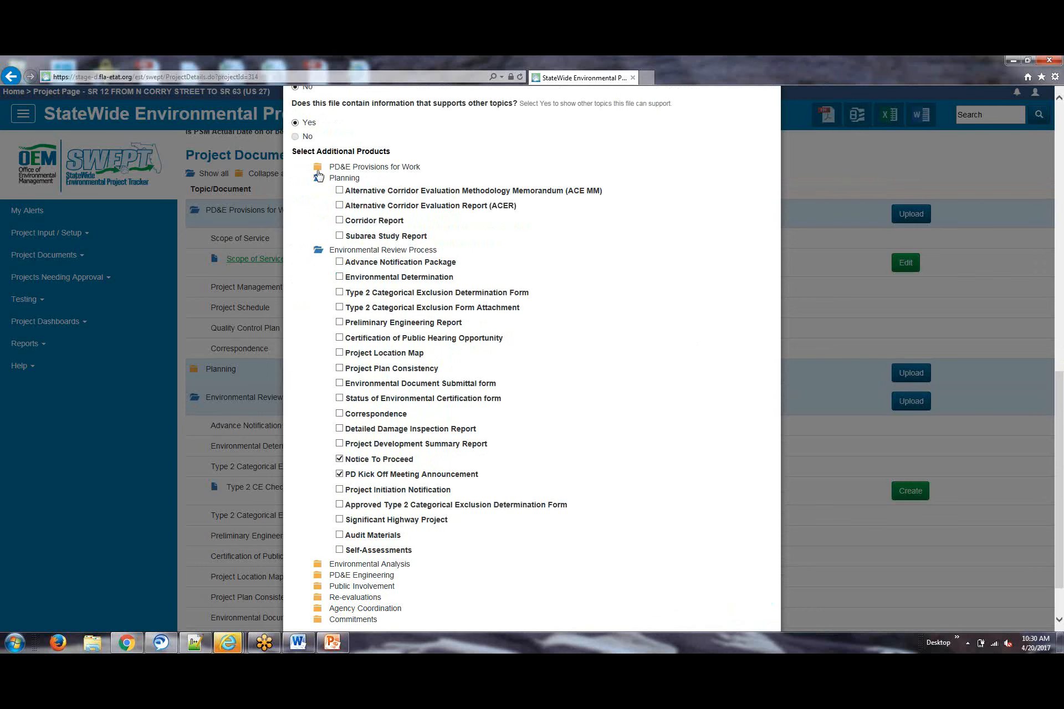
pyautogui.click(318, 168)
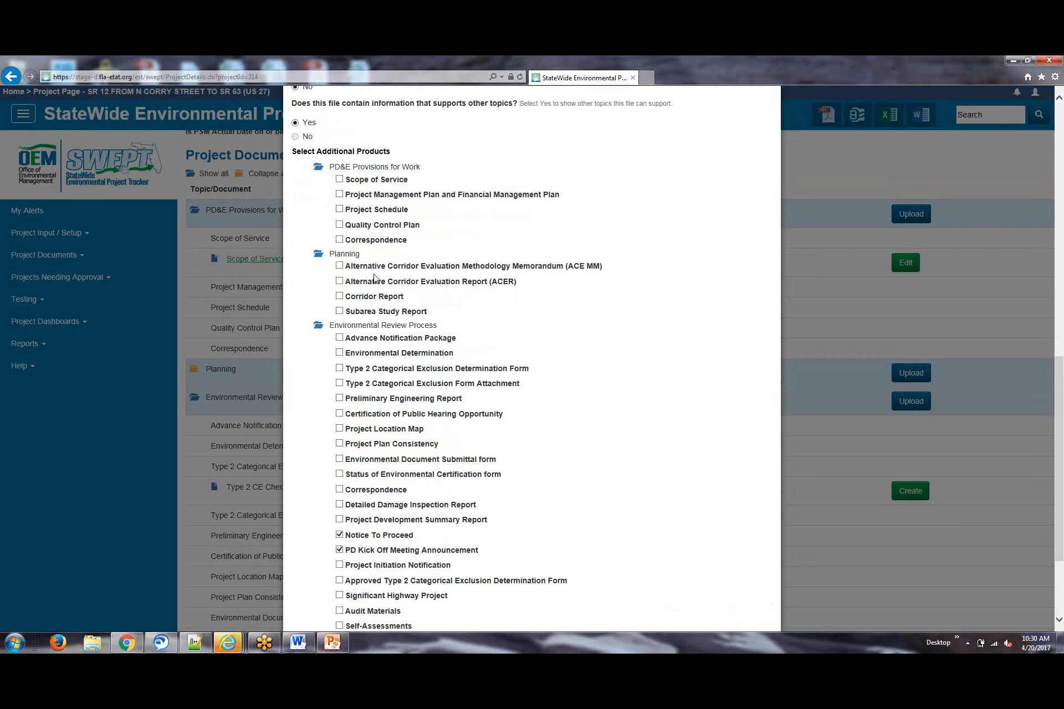
pyautogui.click(339, 210)
pyautogui.moveTo(1059, 391); pyautogui.dragTo(1062, 414)
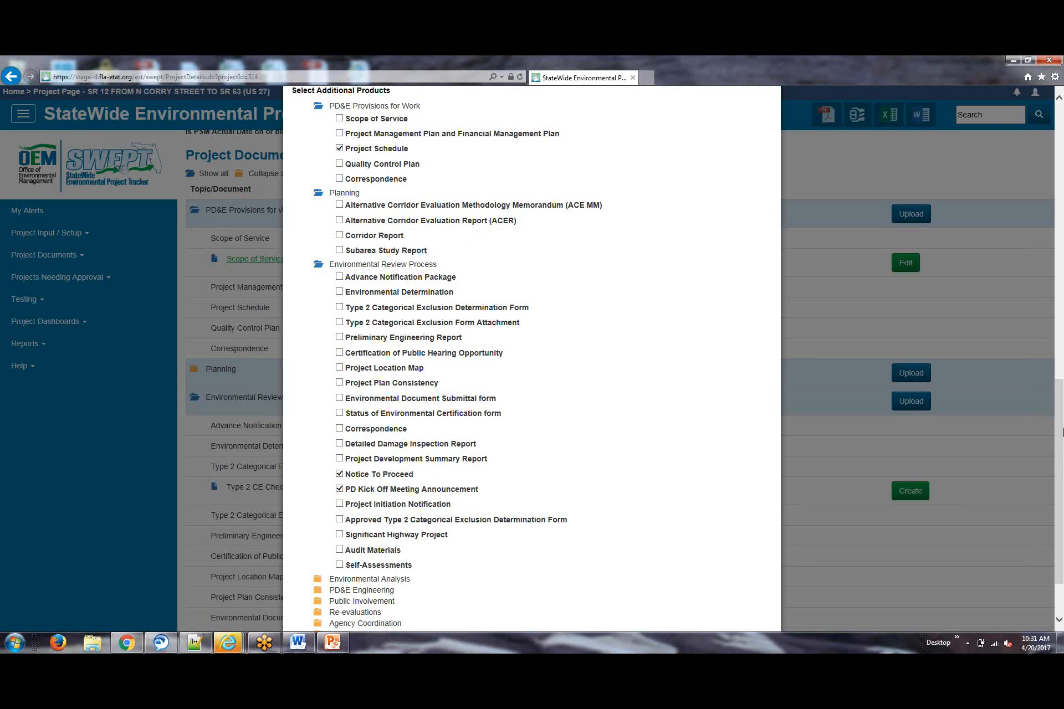
pyautogui.moveTo(1059, 435); pyautogui.dragTo(1062, 475)
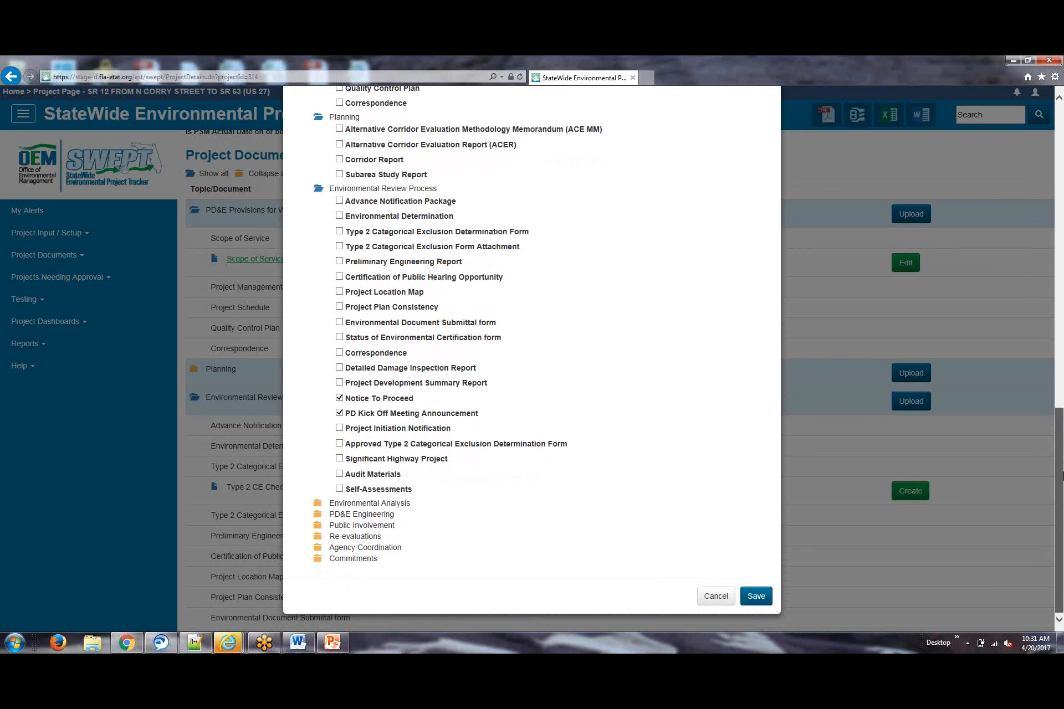
pyautogui.click(761, 600)
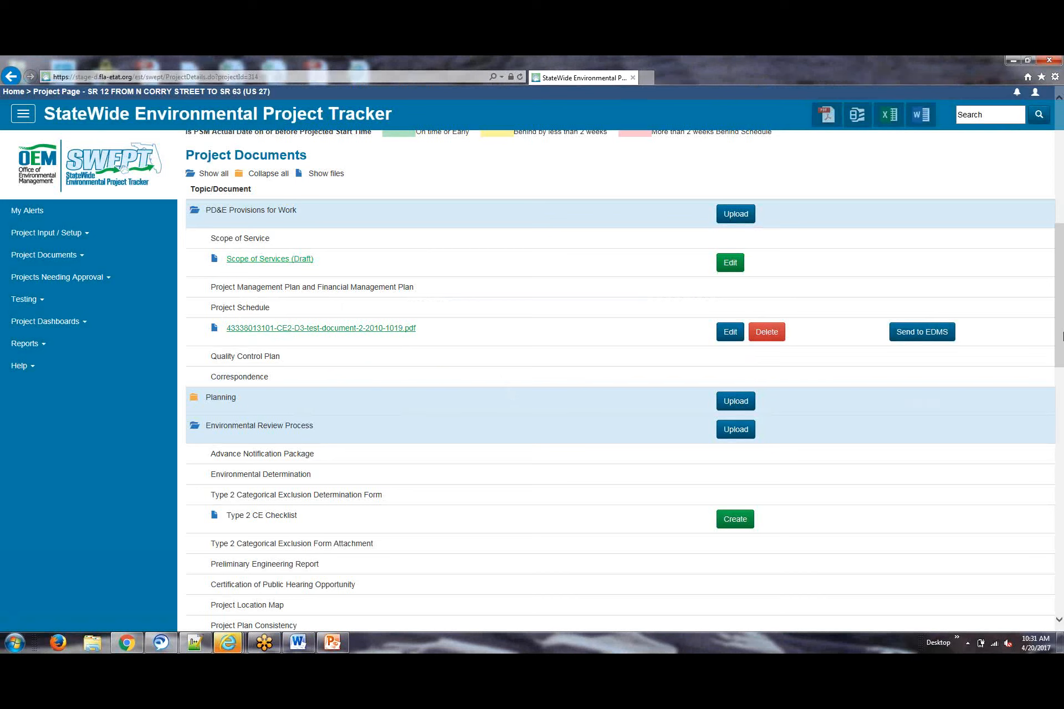
# - Open the uploaded document under Notice To Proceed for editing and deselect Project Schedule from its additional products
pyautogui.moveTo(1058, 321); pyautogui.dragTo(1061, 438)
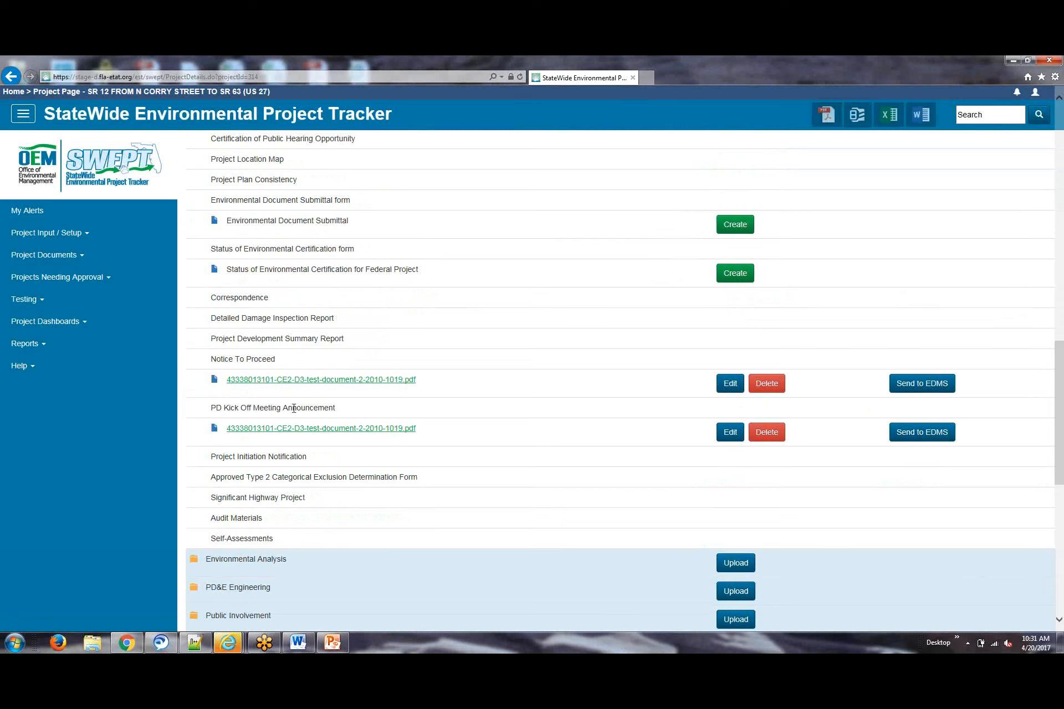
pyautogui.click(725, 388)
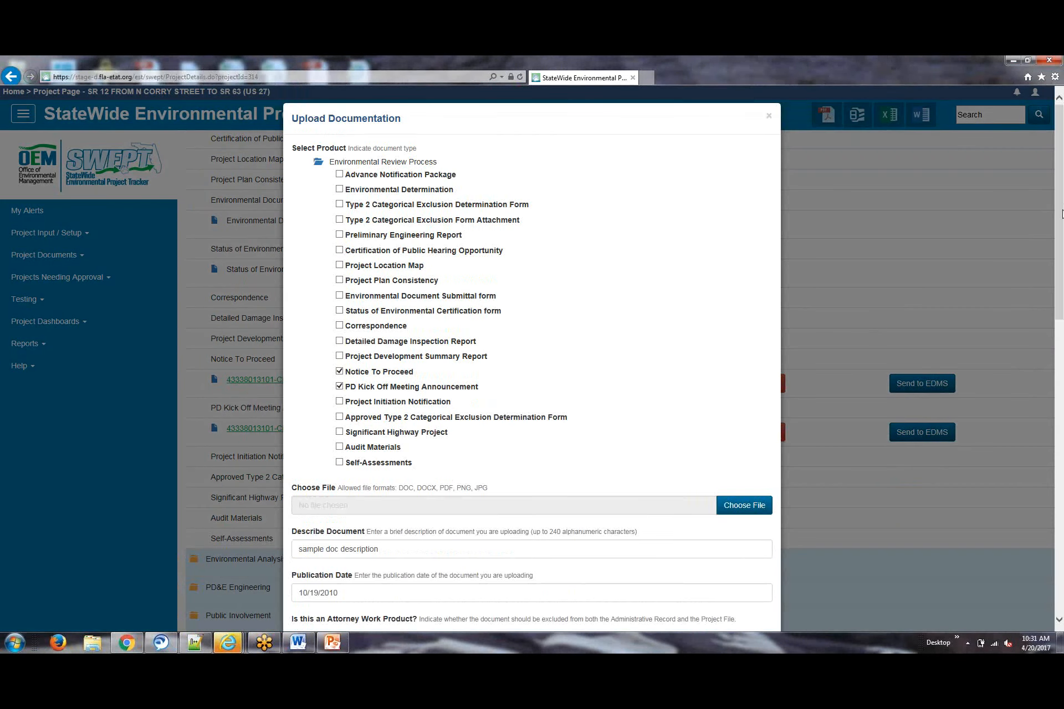
pyautogui.moveTo(1061, 213); pyautogui.dragTo(1006, 414)
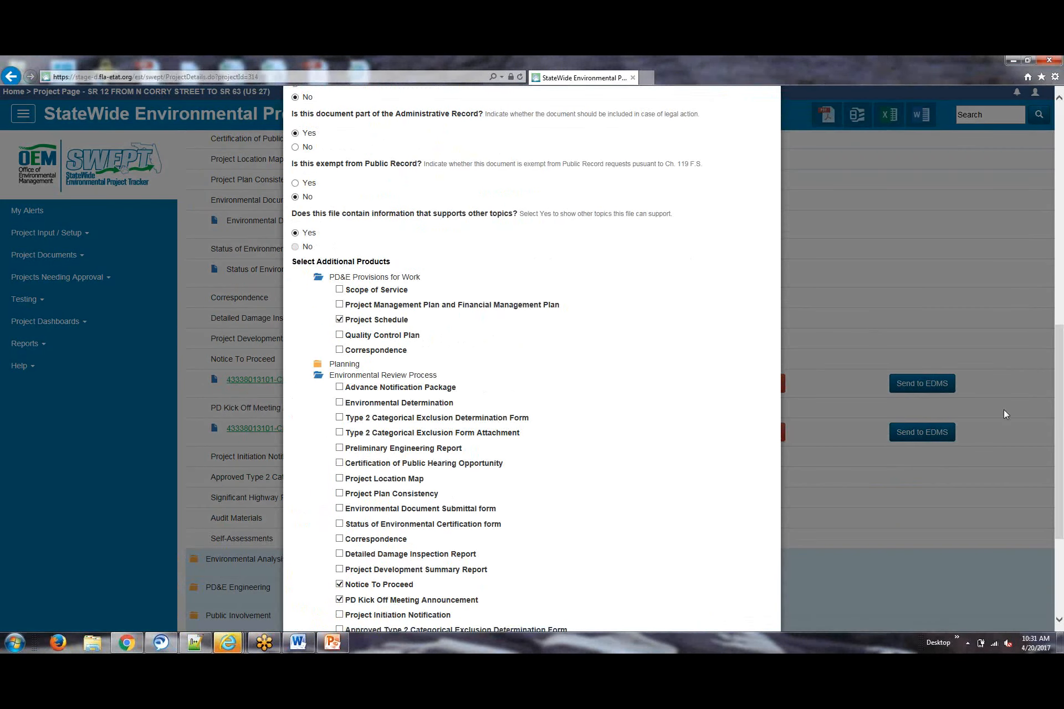
pyautogui.click(339, 320)
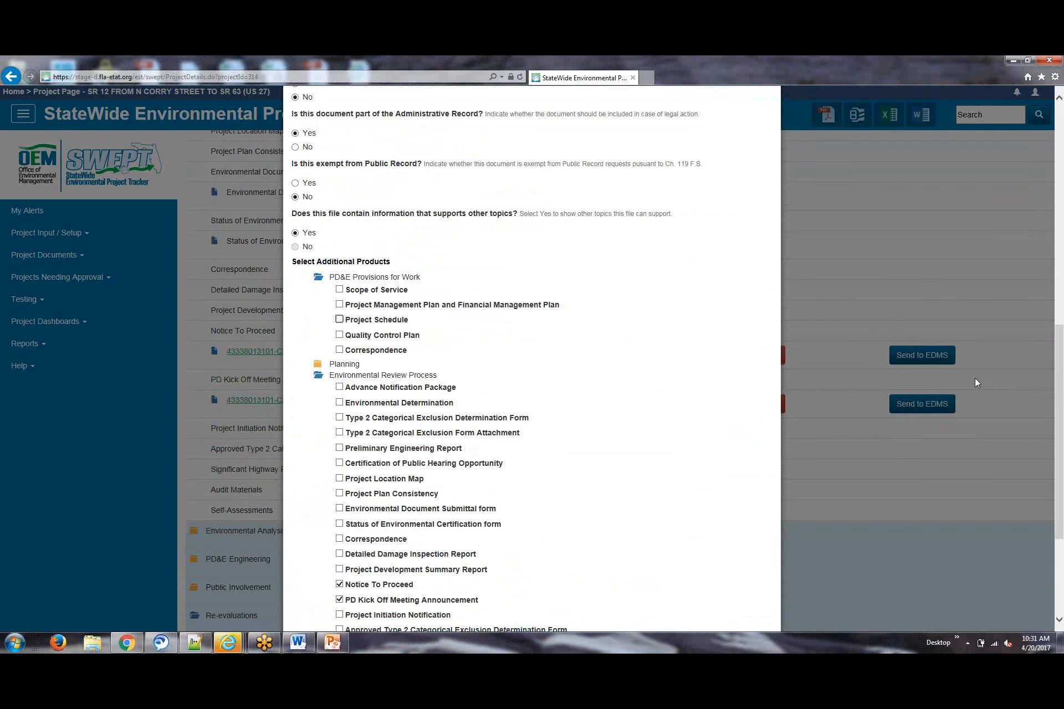
# - Add ITS under PD&E Engineering as an additional product for the document and save the edit
pyautogui.scroll(-3, 1061, 357)
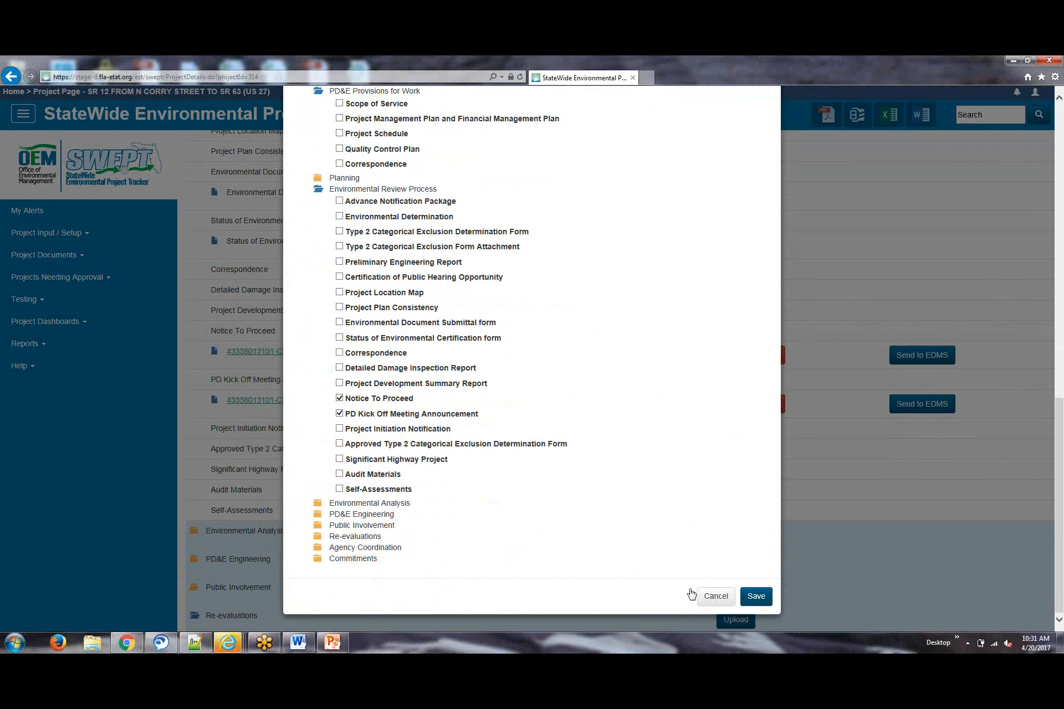
pyautogui.click(317, 515)
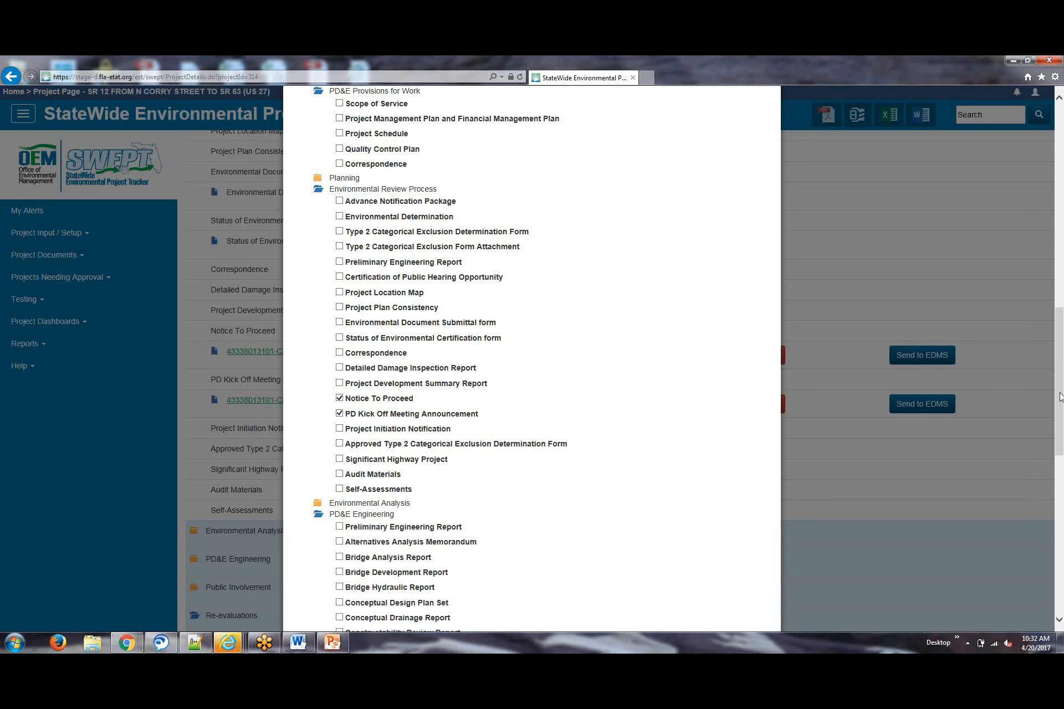
pyautogui.scroll(-9, 1060, 397)
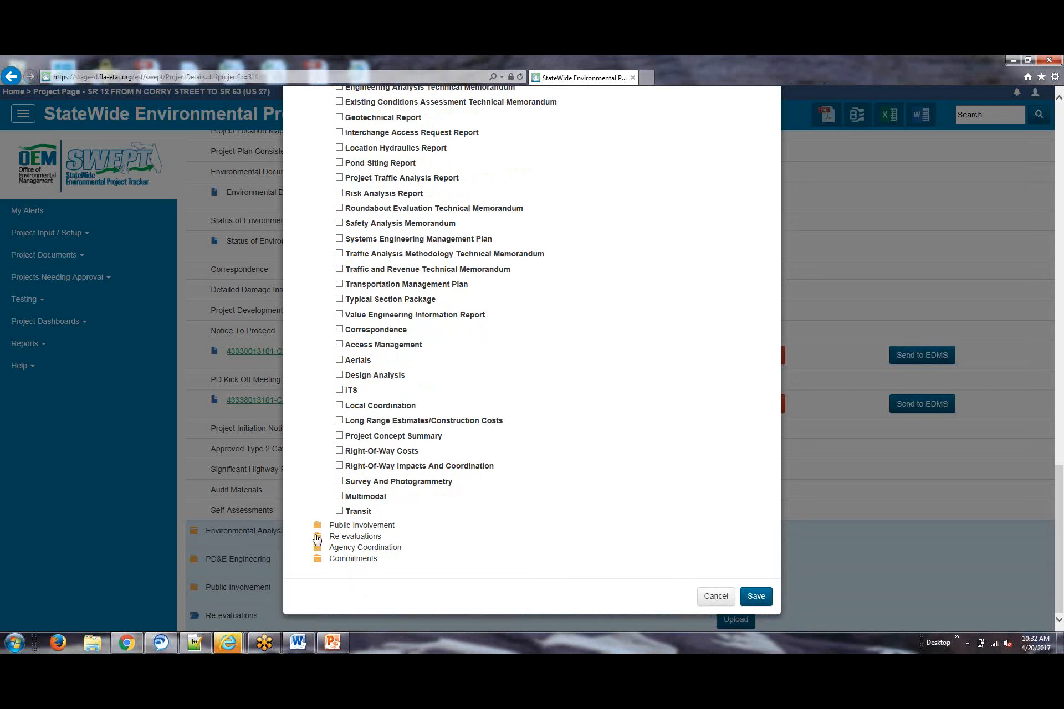
pyautogui.click(340, 390)
pyautogui.click(755, 596)
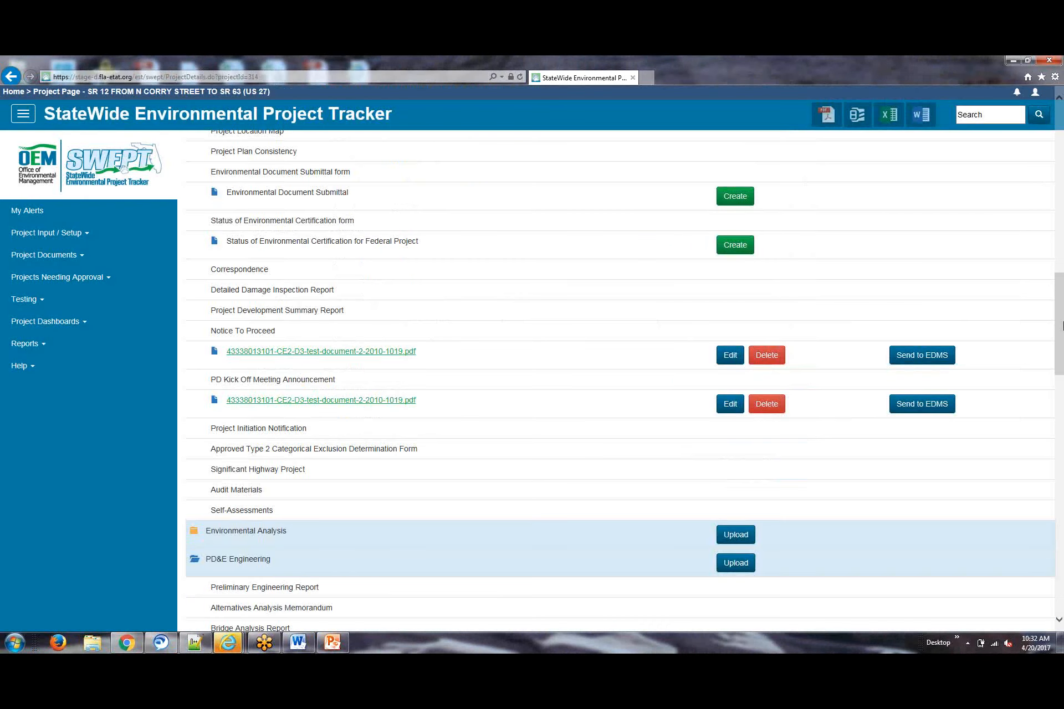
# - Locate the uploaded test document under ITS in the PD&E Engineering topic of the project documents
pyautogui.moveTo(1059, 336); pyautogui.dragTo(1062, 491)
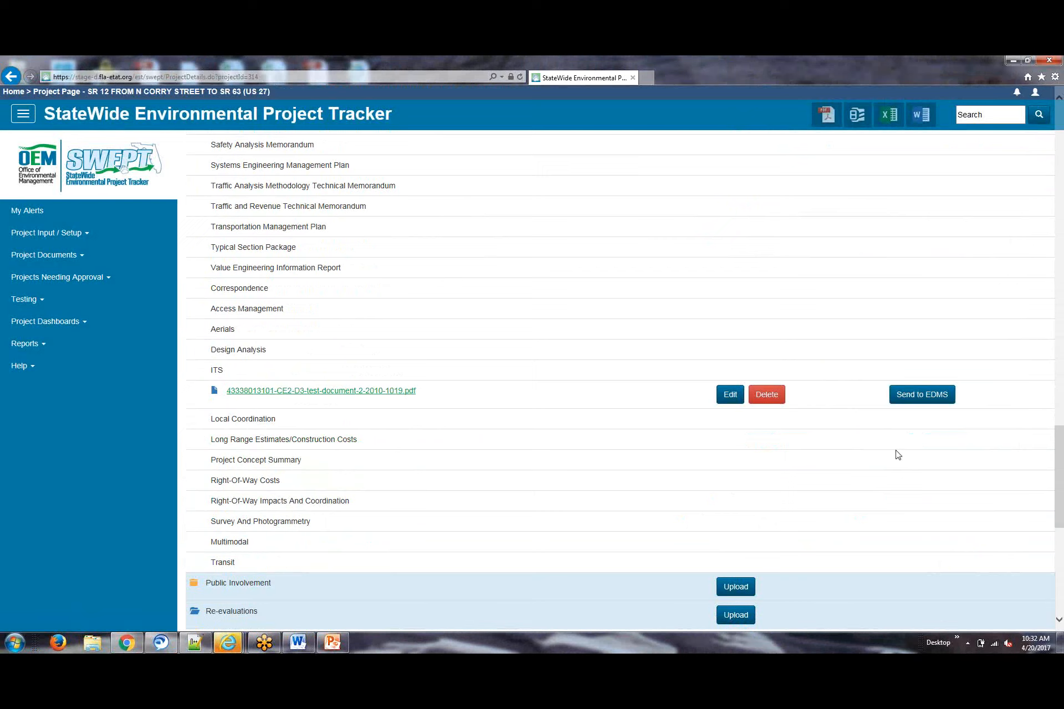
pyautogui.moveTo(1060, 504); pyautogui.dragTo(1060, 501)
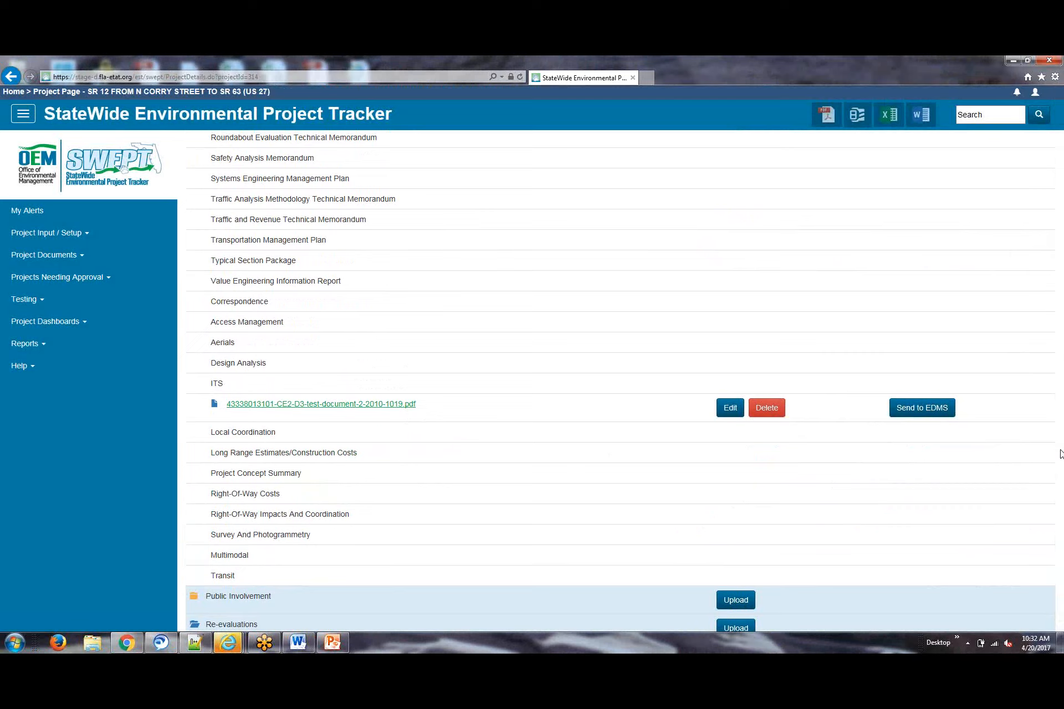
pyautogui.scroll(-2, 1060, 455)
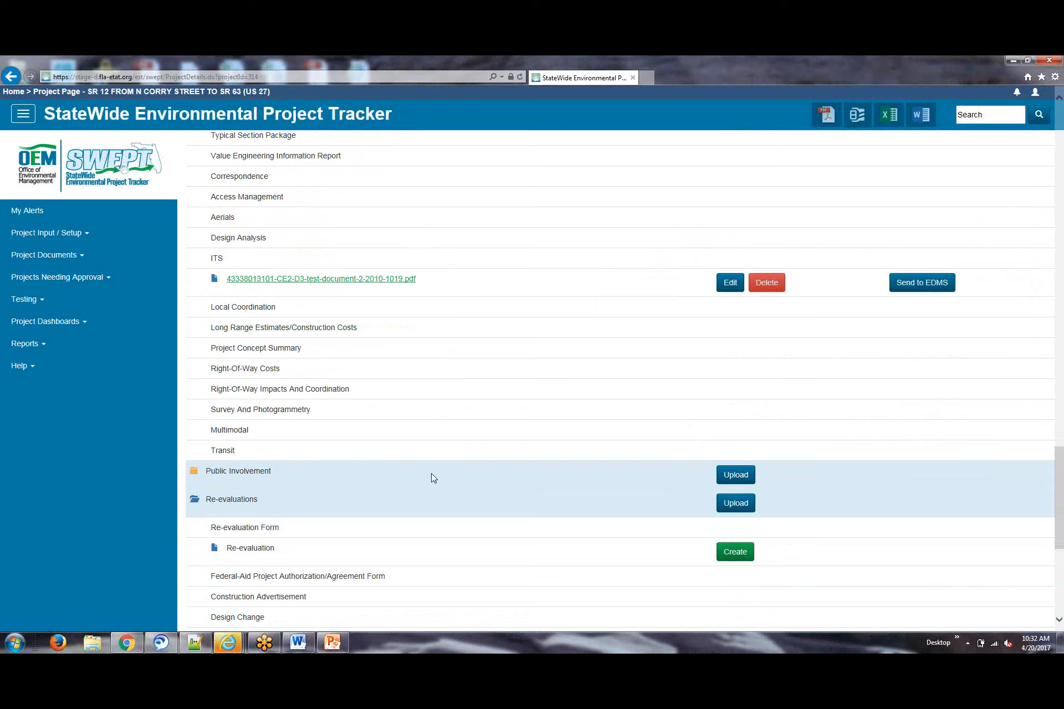
# - Switch to the EDISON AVE/MCCOY'S BRIDGE project page in Chrome and examine the EDMS links in its Environmental Review Process documents
pyautogui.moveTo(139, 648)
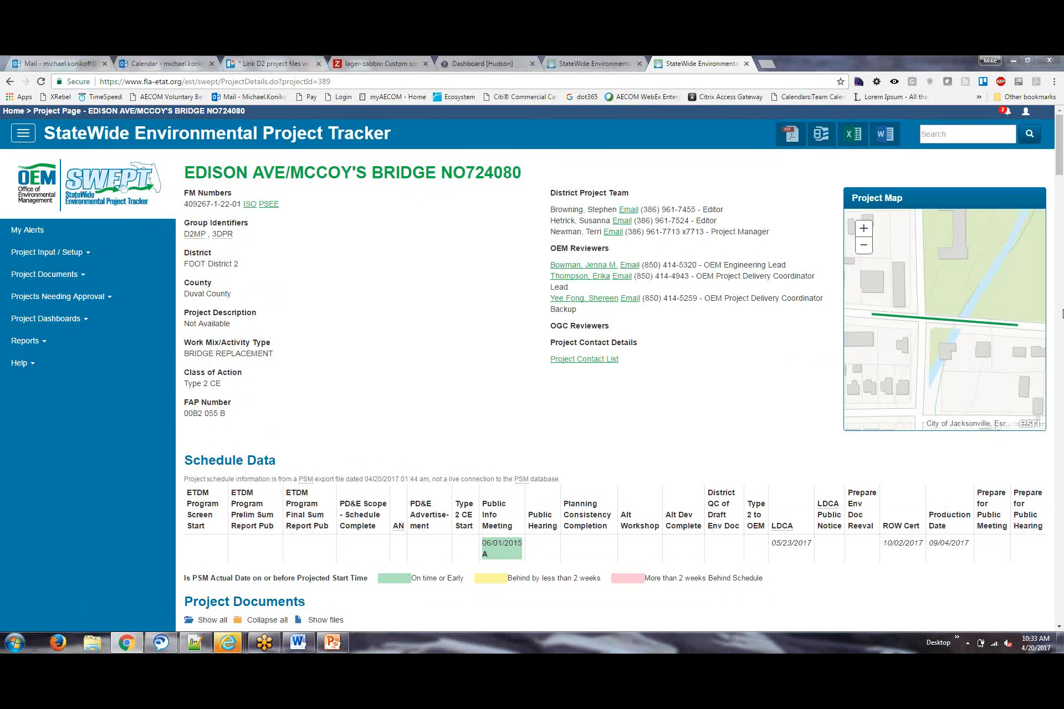
pyautogui.click(1061, 314)
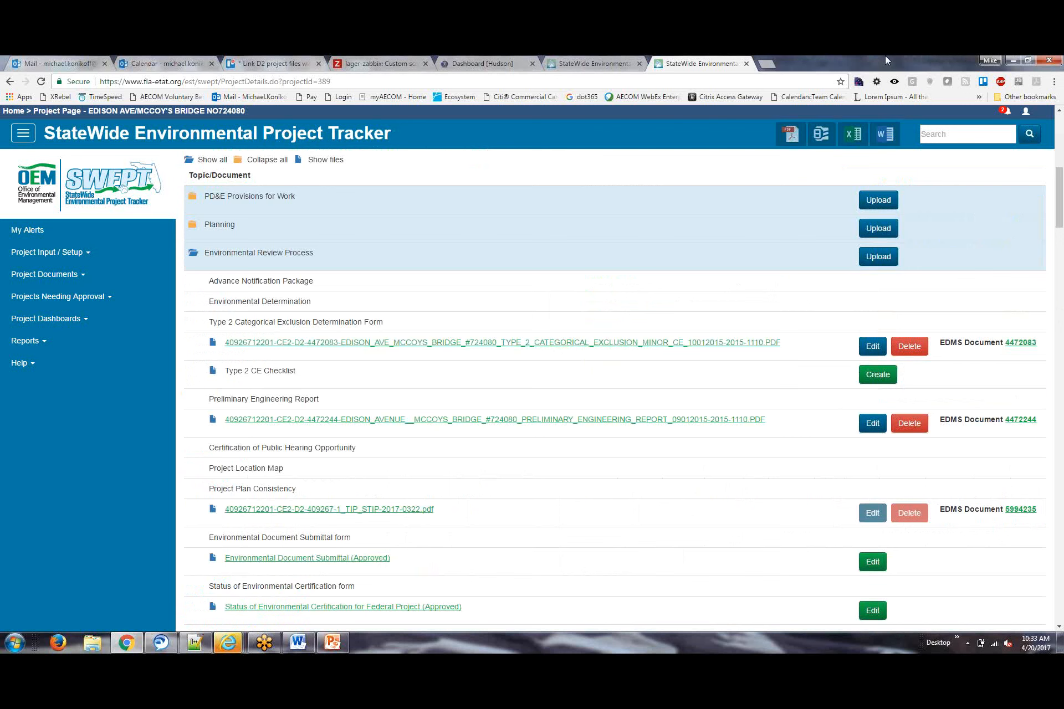
# - Return to the SR 12 project page in Internet Explorer, review the deletion options for the ITS document, and cancel the deletion
pyautogui.moveTo(235, 646)
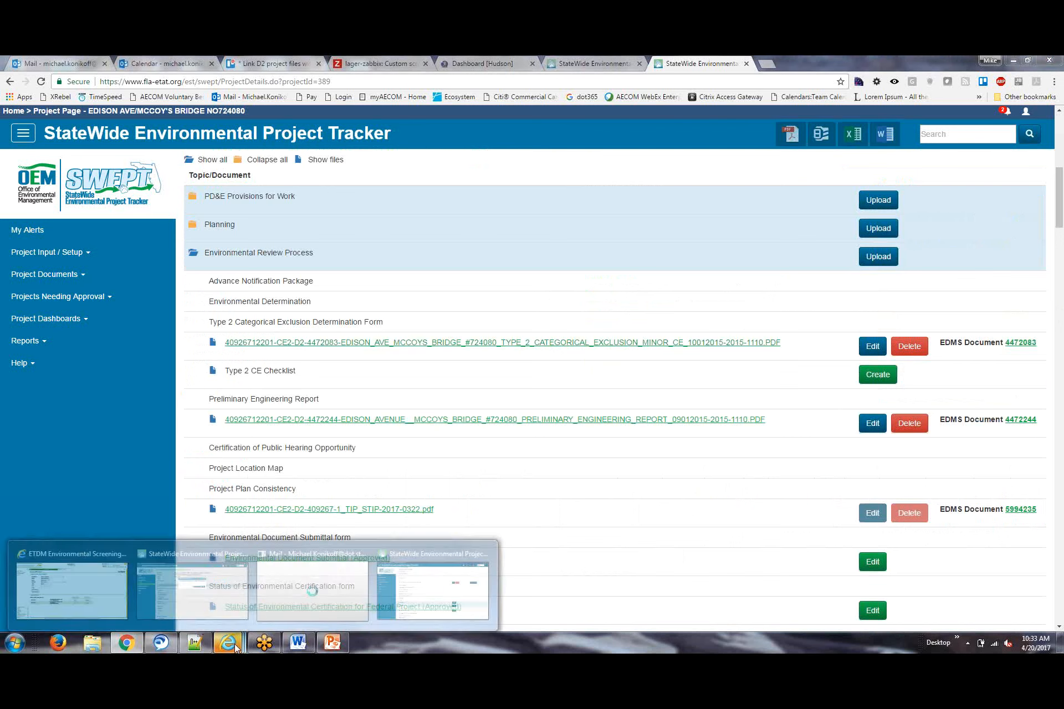
pyautogui.click(433, 576)
pyautogui.click(772, 284)
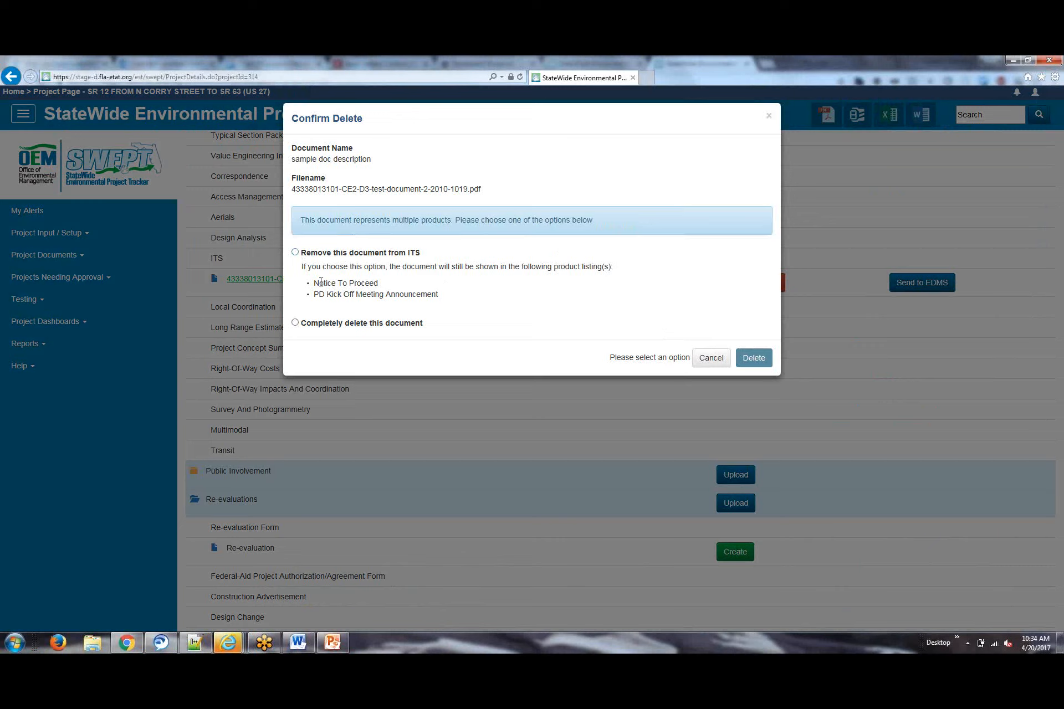
pyautogui.moveTo(312, 283); pyautogui.dragTo(412, 300)
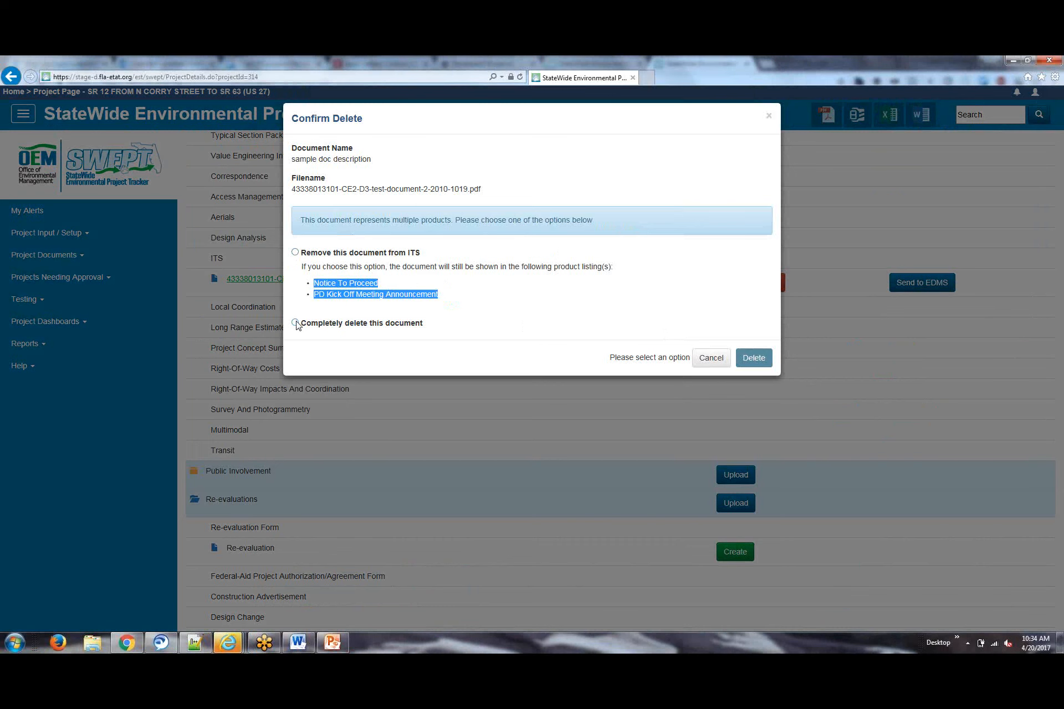
pyautogui.click(711, 358)
# - Revisit the bridge project's documents in Chrome, and return to the PD&E Provisions for Work documents of the SR 12 project in Internet Explorer
pyautogui.hotkey('alt', 'Tab')
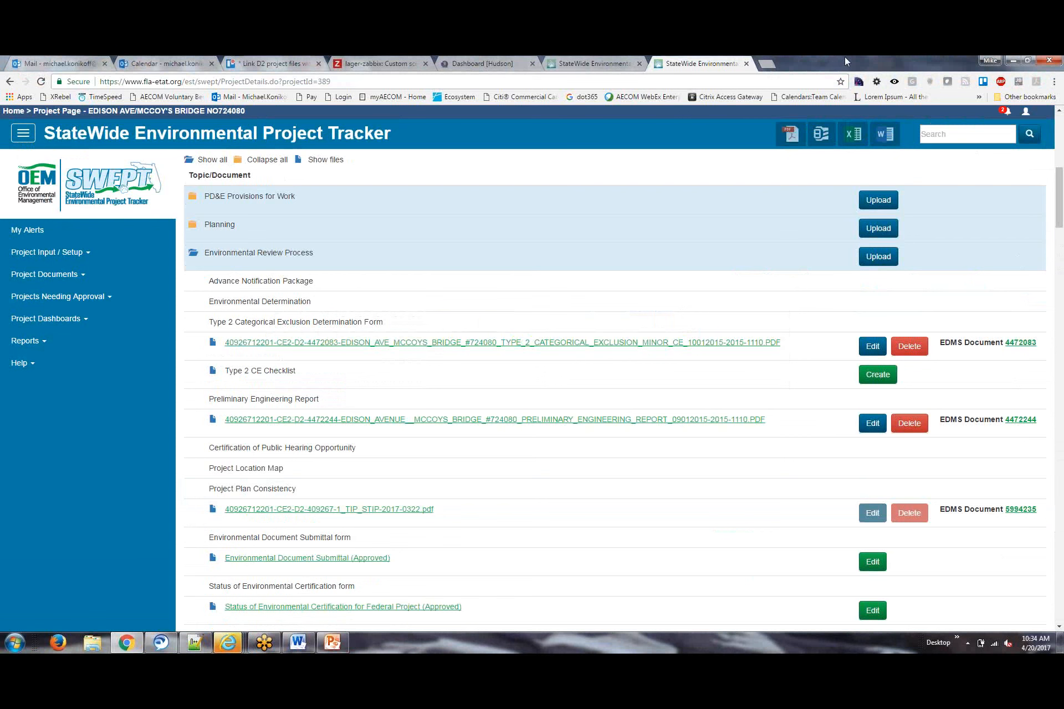
pyautogui.hotkey('alt', 'Tab')
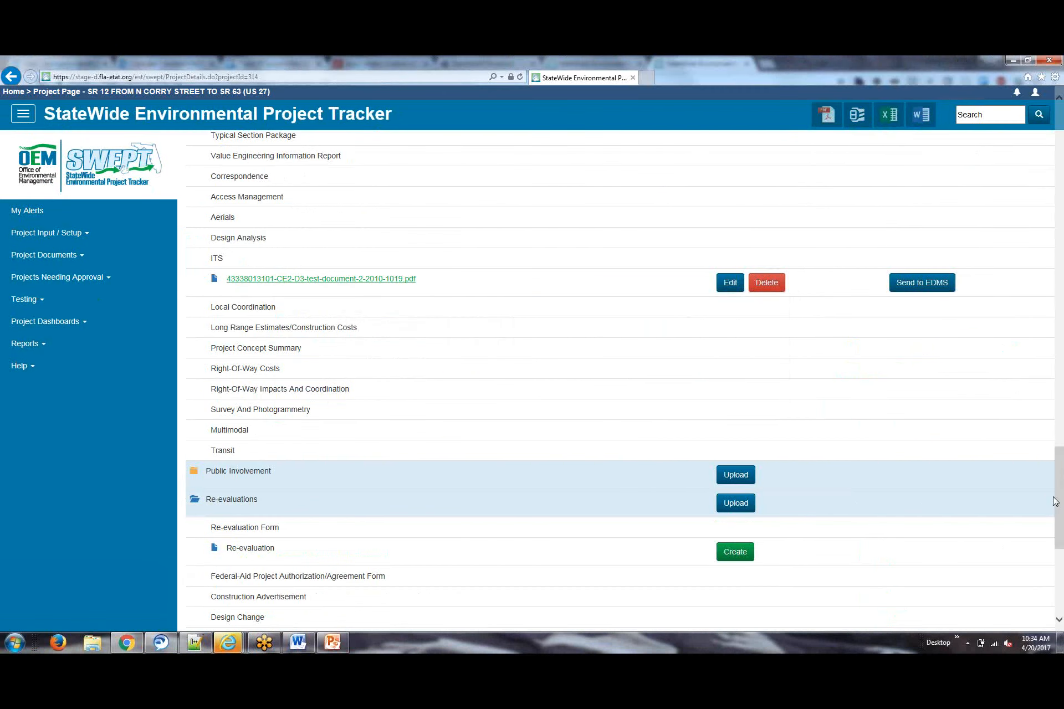
pyautogui.moveTo(1061, 502); pyautogui.dragTo(1062, 272)
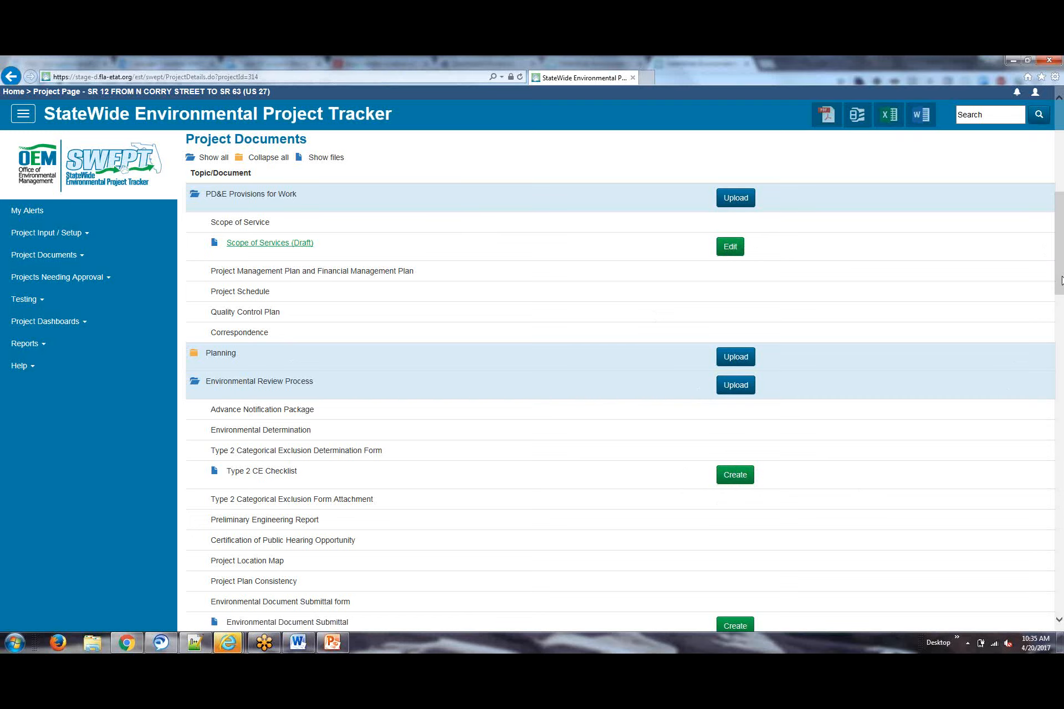
pyautogui.scroll(-1, 1062, 280)
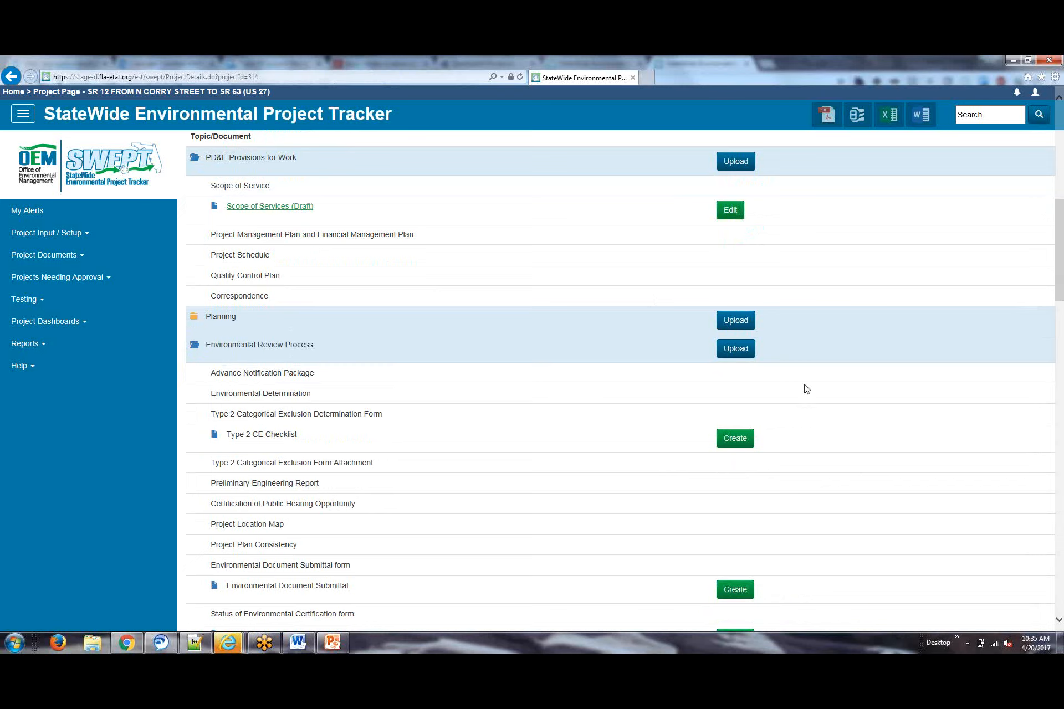